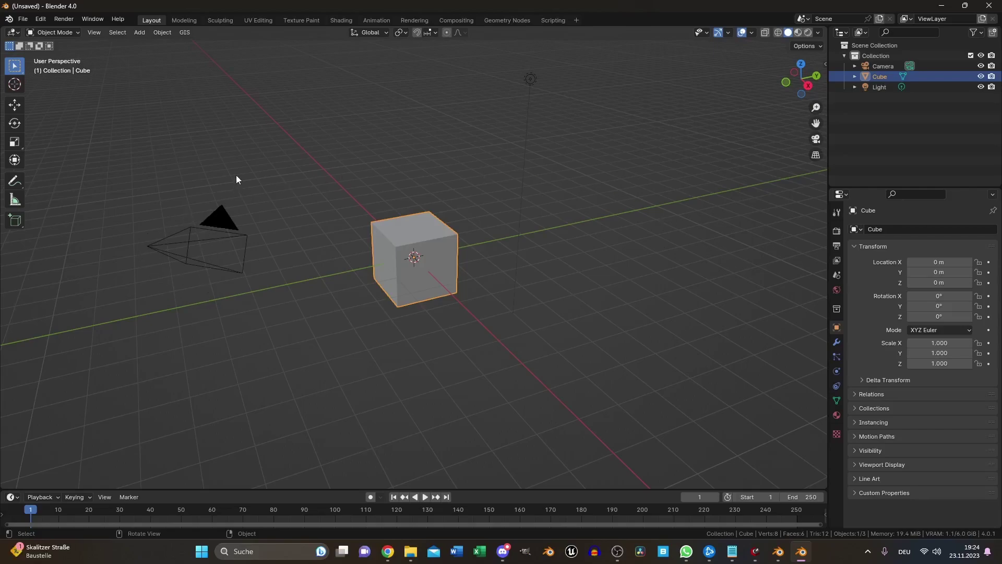
Add a second camera, Camera.001, and move it into position
{"action": "left_click", "coordinate": [141, 34]}
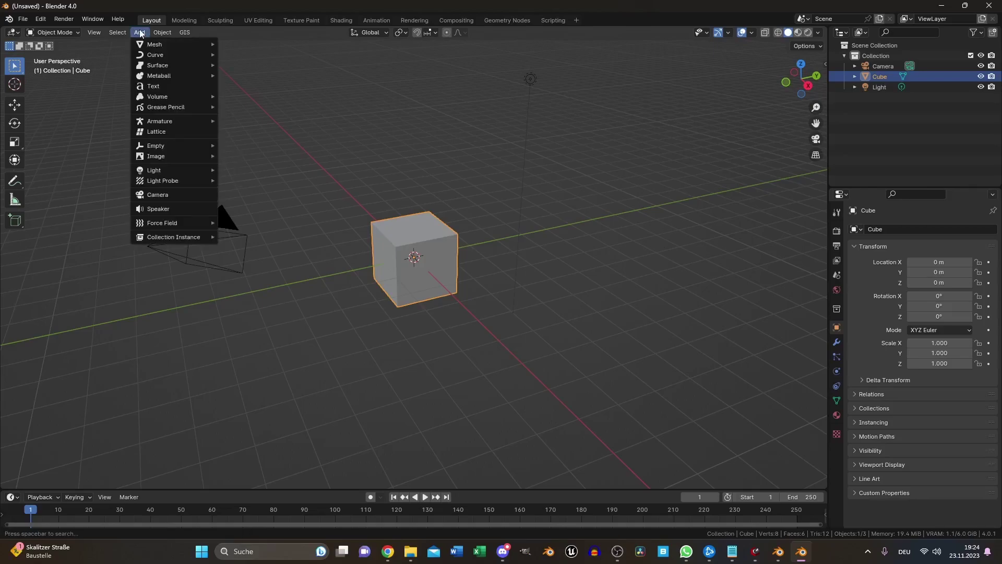
{"action": "left_click", "coordinate": [187, 193]}
{"action": "key", "text": "KP_7"}
{"action": "key", "text": "g"}
{"action": "left_click", "coordinate": [539, 469]}
{"action": "middle_click_drag", "start_coordinate": [540, 469], "coordinate": [379, 176]}
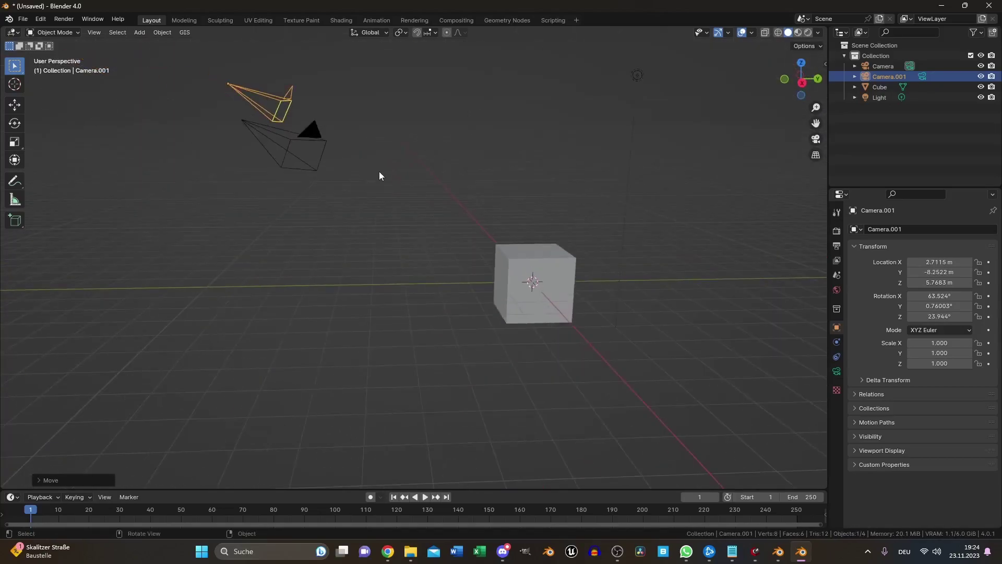
Make Camera.001 the scene camera
{"action": "left_click", "coordinate": [837, 275]}
{"action": "left_click", "coordinate": [949, 249]}
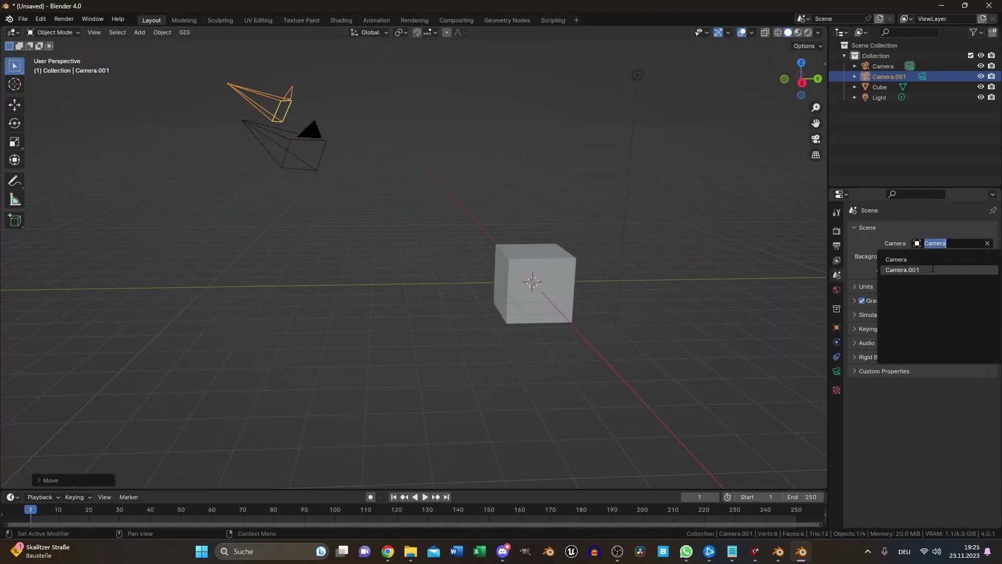
{"action": "left_click", "coordinate": [942, 260]}
Raise the original Camera's clip end to 350 m so the 200 m cube is visible
{"action": "middle_click_drag", "start_coordinate": [436, 113], "coordinate": [690, 252]}
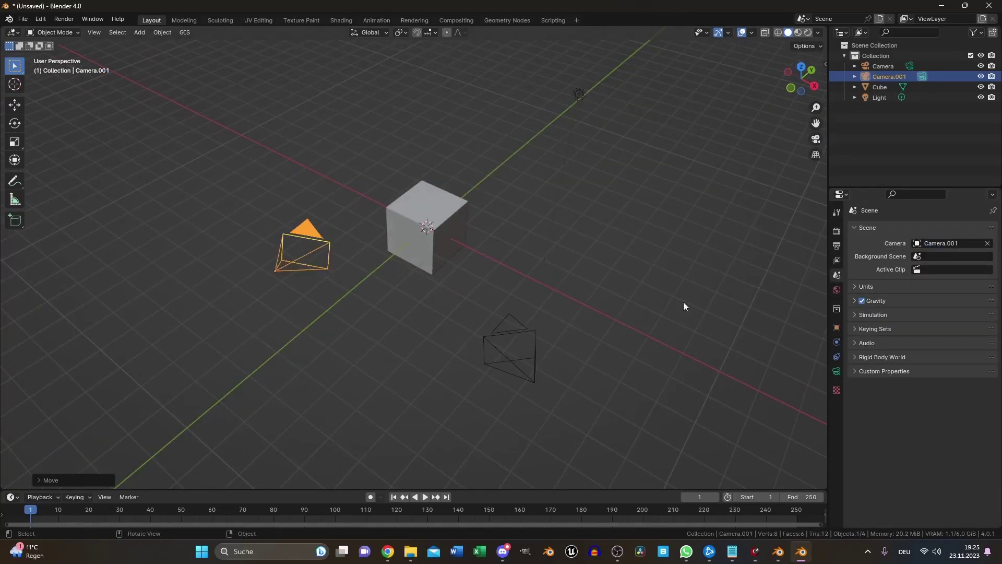
{"action": "left_click", "coordinate": [837, 372]}
{"action": "scroll", "coordinate": [883, 296], "scroll_direction": "down", "scroll_amount": 1}
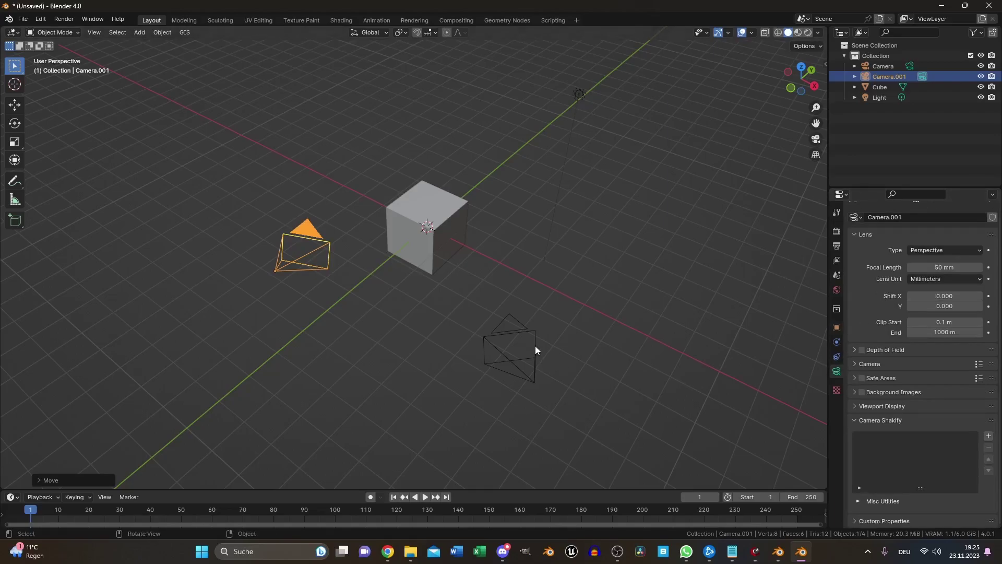
{"action": "left_click", "coordinate": [534, 345]}
{"action": "left_click", "coordinate": [289, 237]}
{"action": "left_click", "coordinate": [506, 360]}
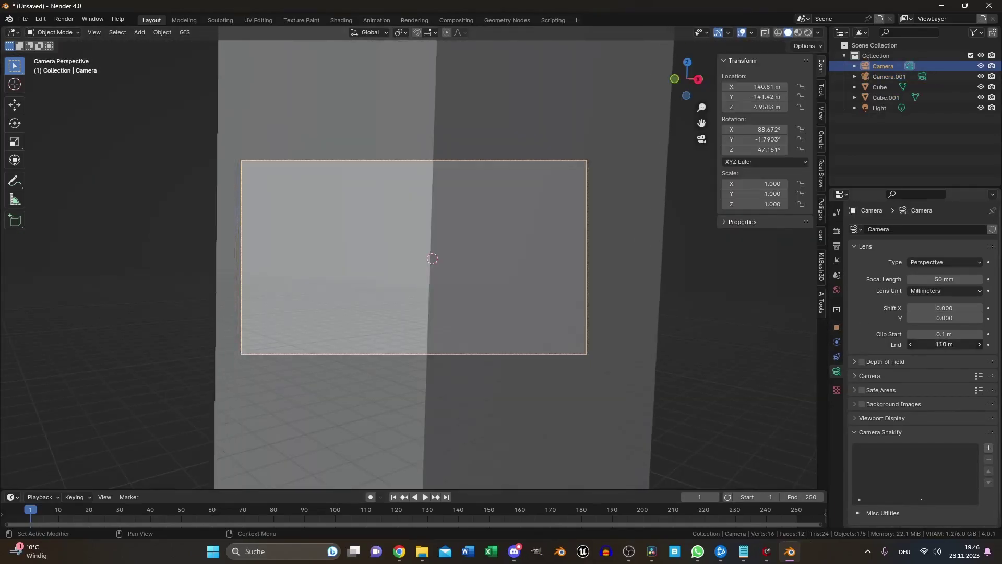
{"action": "left_click_drag", "start_coordinate": [944, 344], "coordinate": [981, 344]}
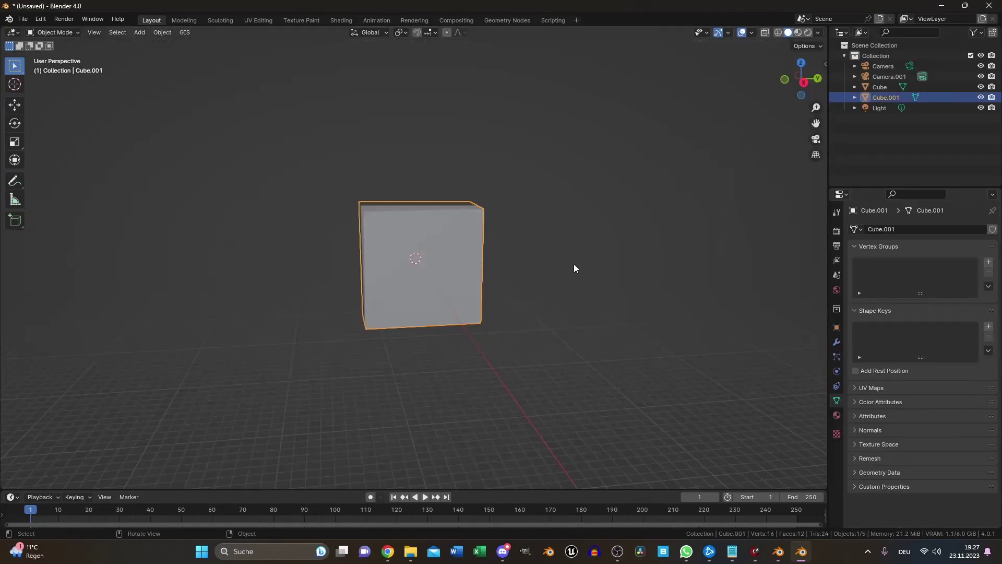
{"action": "middle_click_drag", "start_coordinate": [575, 269], "coordinate": [599, 290]}
{"action": "scroll", "coordinate": [574, 286], "scroll_direction": "down", "scroll_amount": 3}
Set the viewport's View clip end to 5000 m so the huge cube shows in full
{"action": "key", "text": "n"}
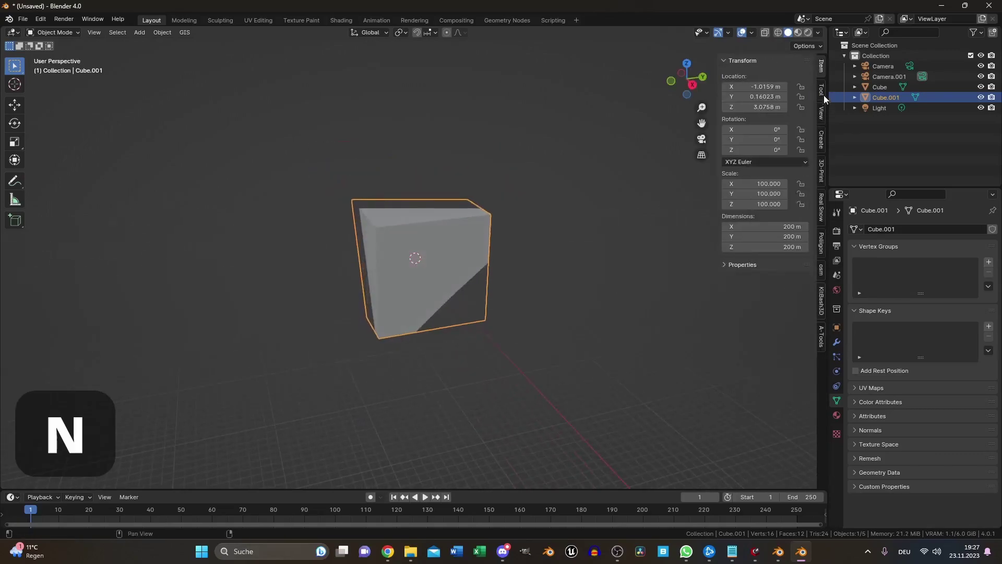
{"action": "left_click", "coordinate": [822, 111]}
{"action": "left_click", "coordinate": [794, 98]}
{"action": "type", "text": "5000"}
{"action": "key", "text": "Return"}
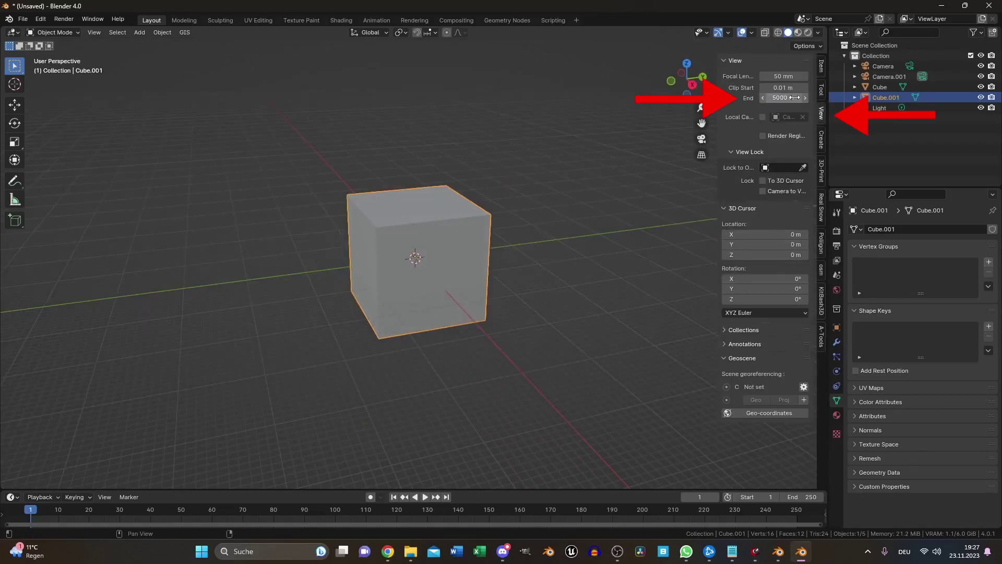
{"action": "scroll", "coordinate": [541, 234], "scroll_direction": "down", "scroll_amount": 3}
{"action": "middle_click_drag", "start_coordinate": [540, 234], "coordinate": [496, 258]}
{"action": "scroll", "coordinate": [425, 280], "scroll_direction": "up", "scroll_amount": 4}
{"action": "scroll", "coordinate": [496, 257], "scroll_direction": "up", "scroll_amount": 2}
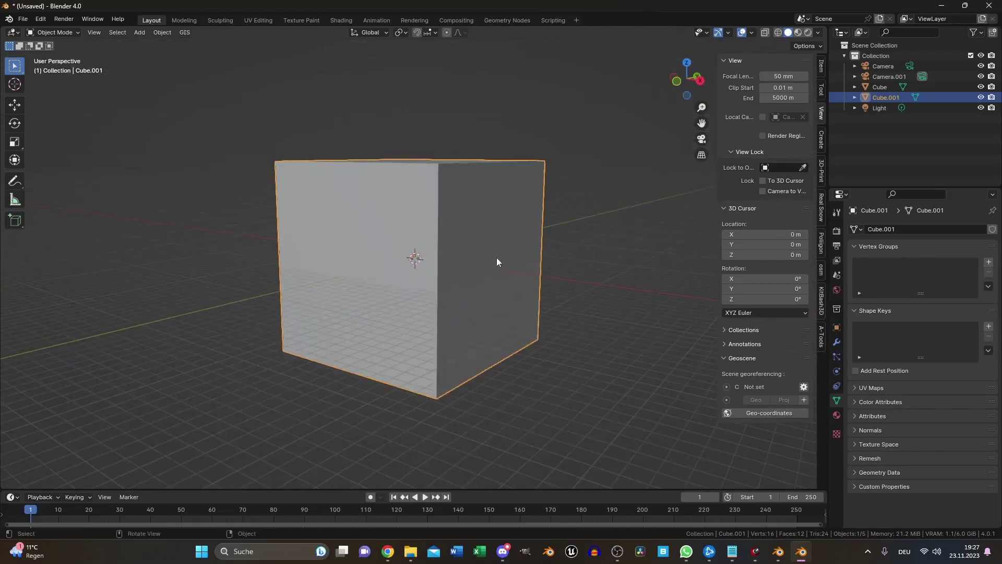
Switch the scene camera back to Camera
{"action": "key", "text": "alt+a"}
{"action": "key", "text": "KP_0"}
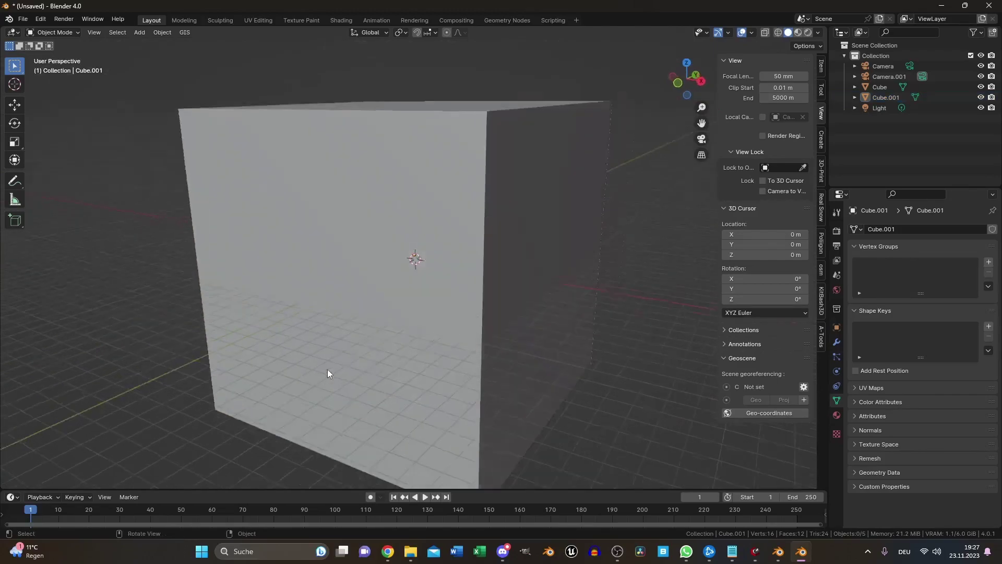
{"action": "left_click", "coordinate": [837, 275]}
{"action": "left_click", "coordinate": [942, 243]}
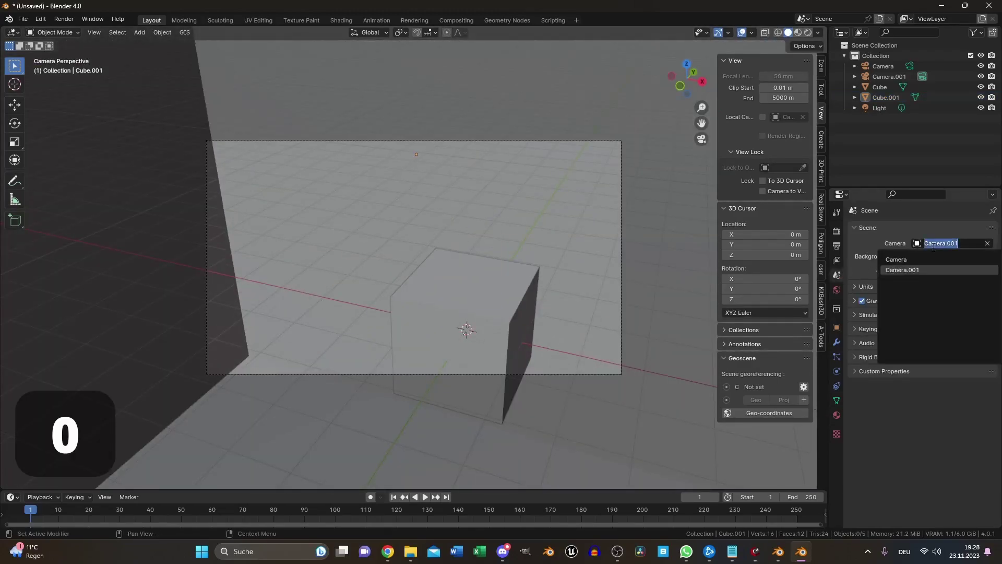
{"action": "left_click", "coordinate": [937, 263]}
{"action": "middle_click_drag", "start_coordinate": [397, 251], "coordinate": [365, 253]}
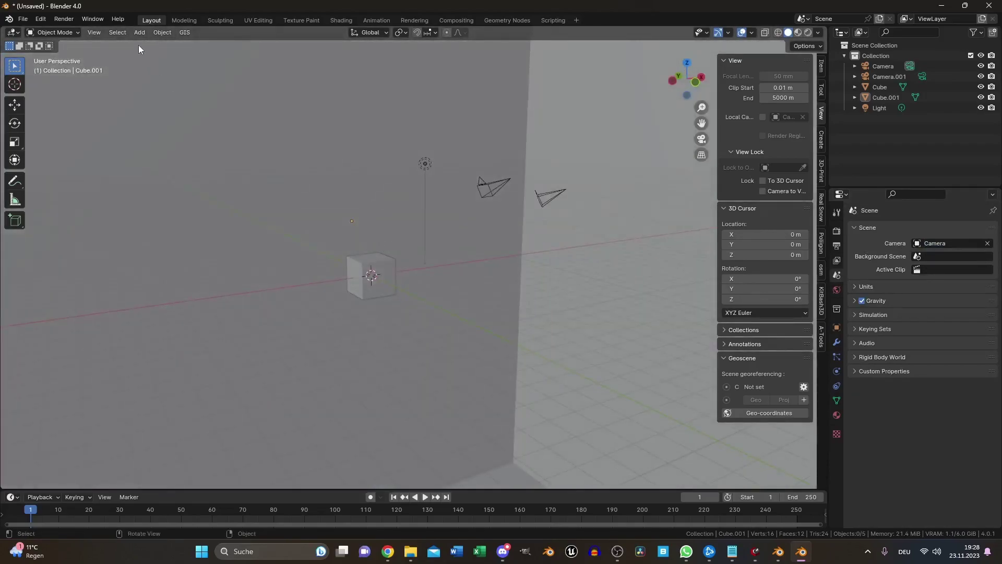
{"action": "left_click", "coordinate": [95, 32]}
In the city race file, shape a new Bezier curve's control points along the road in top view
{"action": "mouse_move", "coordinate": [134, 155]}
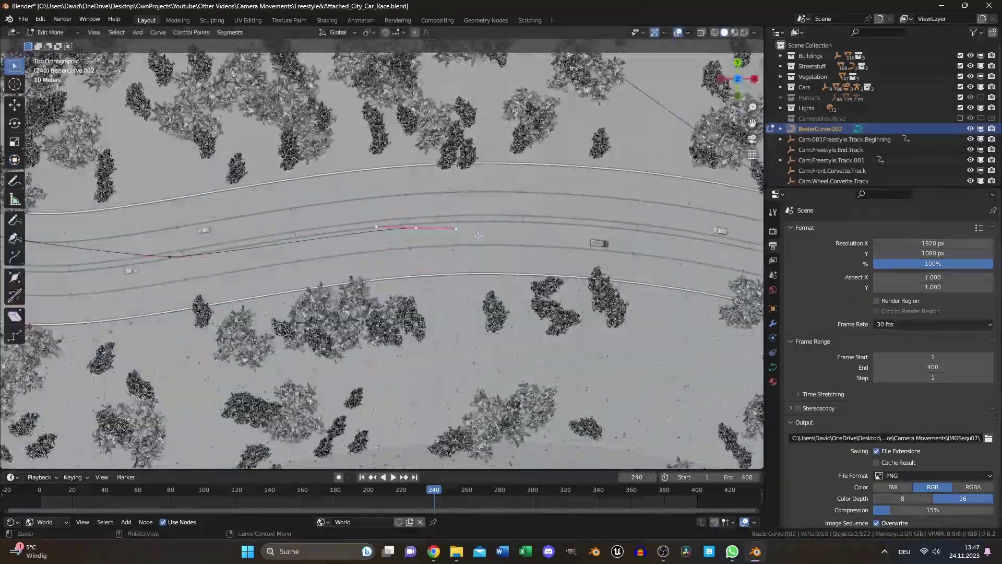
Constrain the camera to BezierCurve.002 with Follow Path and Follow Curve, and zero its location
{"action": "middle_click_drag", "start_coordinate": [334, 219], "coordinate": [344, 191]}
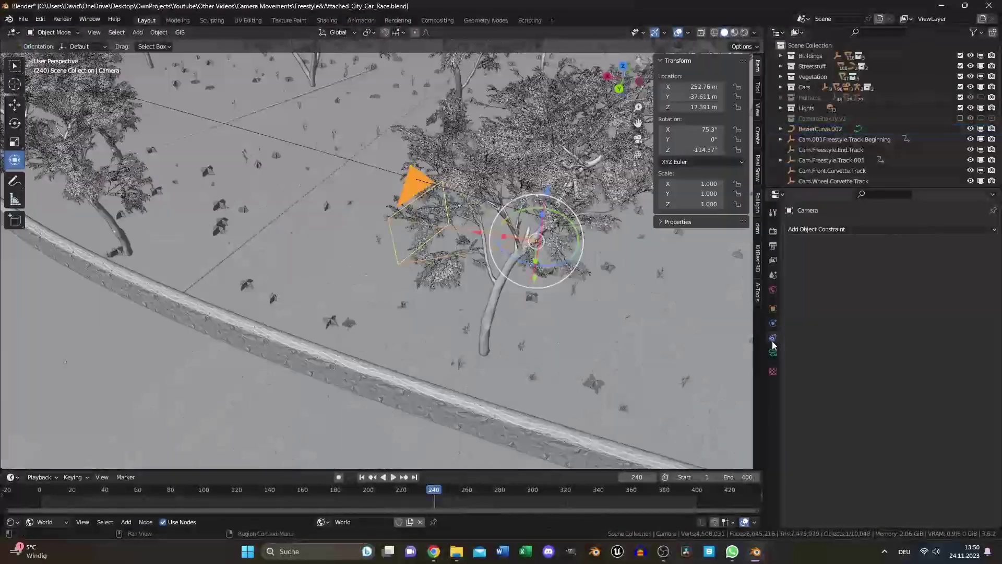
{"action": "left_click", "coordinate": [888, 229]}
{"action": "left_click", "coordinate": [950, 306]}
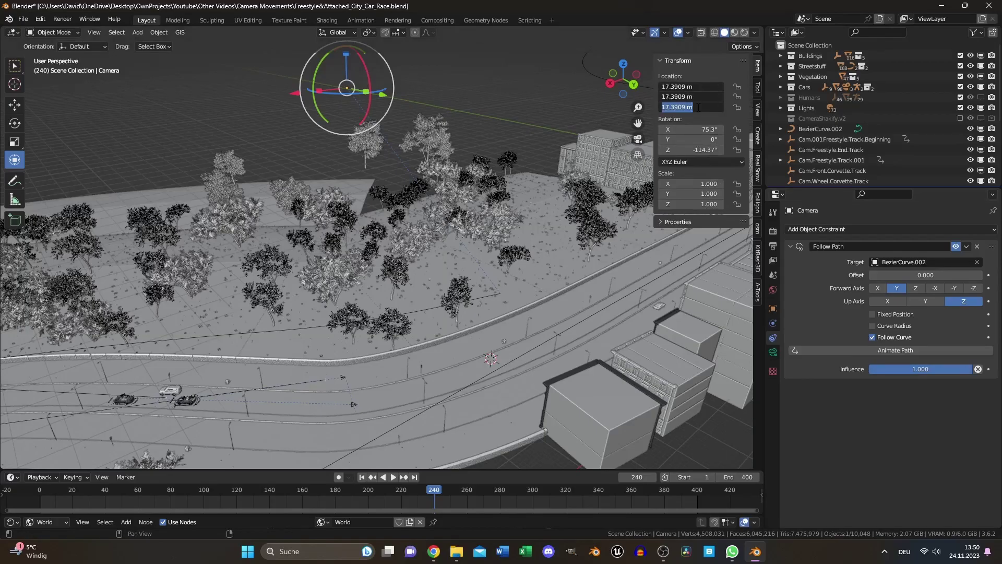
{"action": "type", "text": "0"}
{"action": "key", "text": "Return"}
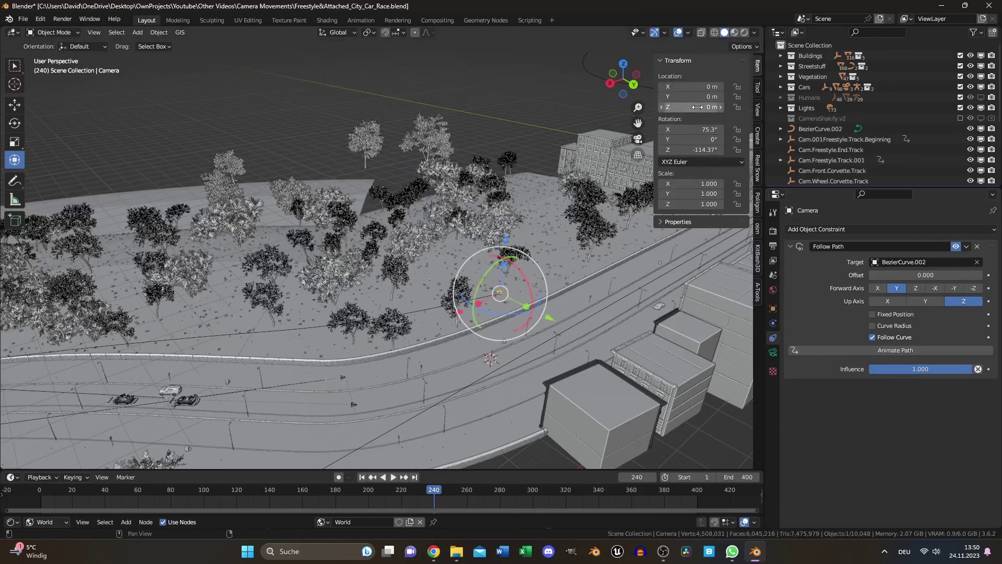
{"action": "middle_click_drag", "start_coordinate": [397, 260], "coordinate": [364, 233]}
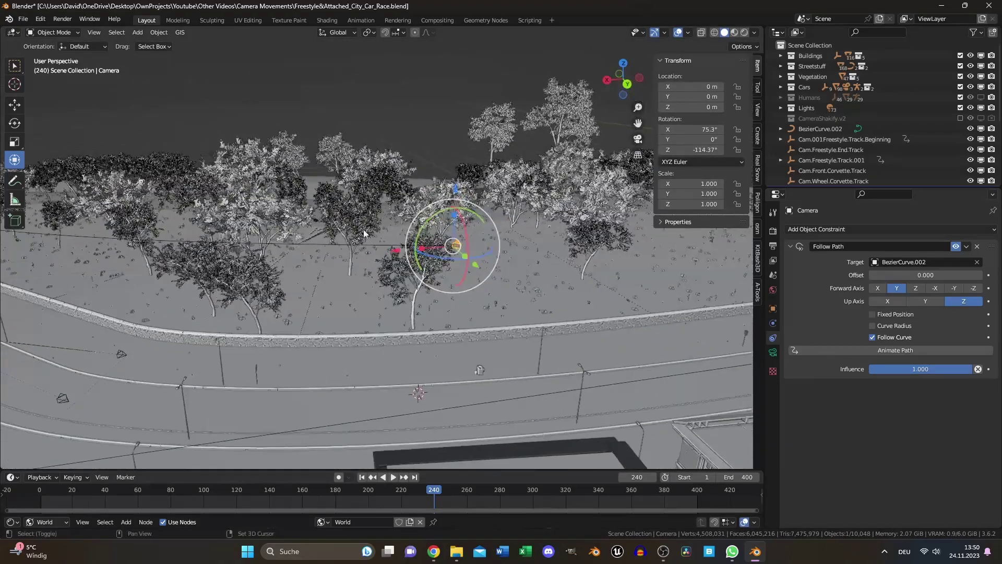
{"action": "scroll", "coordinate": [415, 272], "scroll_direction": "up", "scroll_amount": 4}
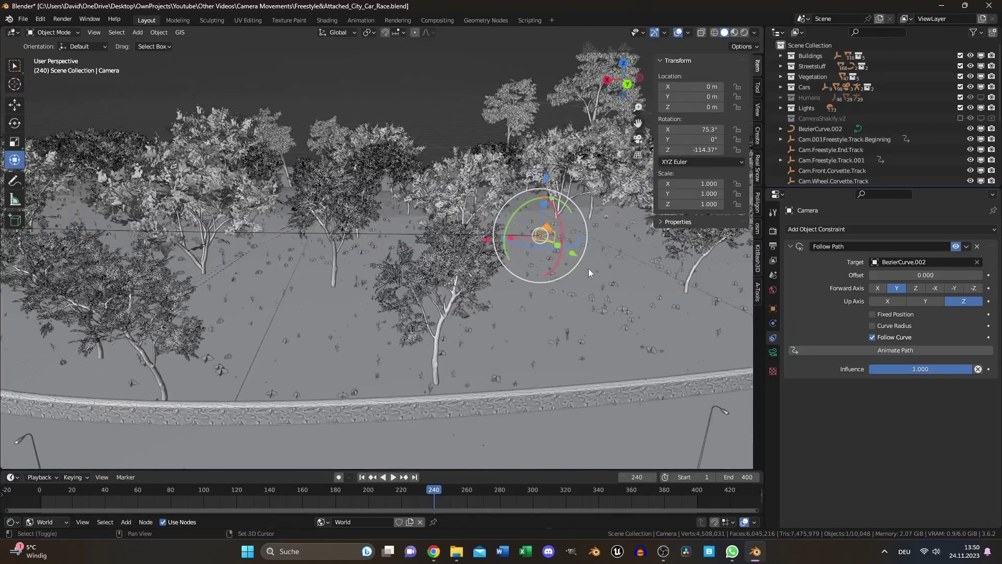
{"action": "middle_click_drag", "start_coordinate": [588, 272], "coordinate": [464, 283], "text": "shift"}
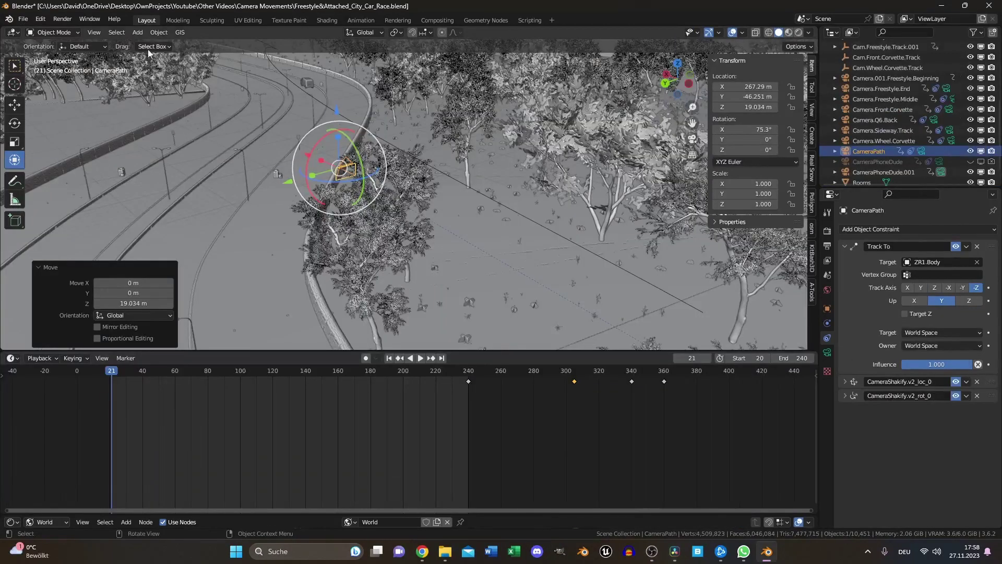
Add a Plain Axes Empty and give it a Follow Path object constraint
{"action": "left_click", "coordinate": [137, 32]}
{"action": "mouse_move", "coordinate": [196, 148]}
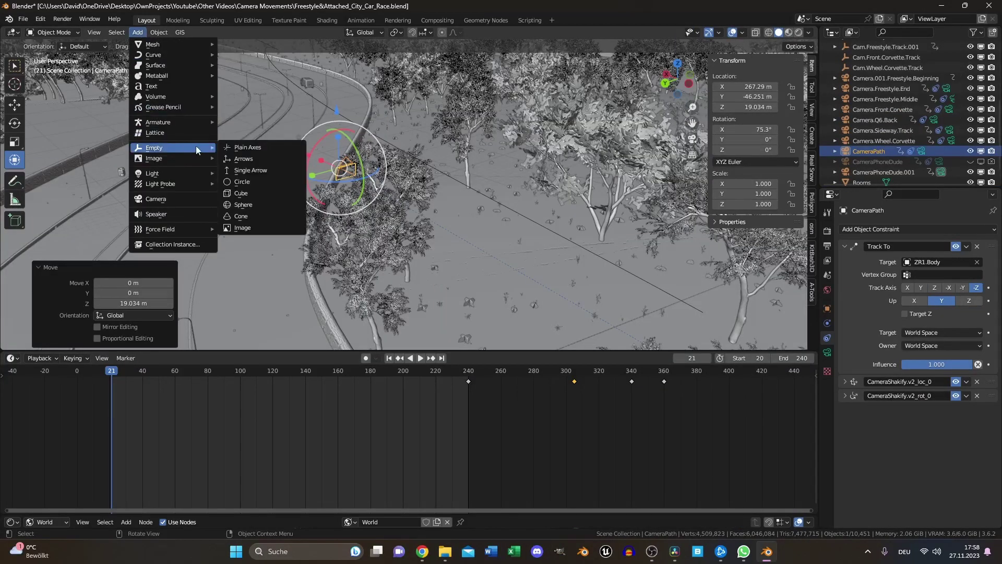
{"action": "left_click", "coordinate": [255, 151]}
{"action": "left_click", "coordinate": [883, 233]}
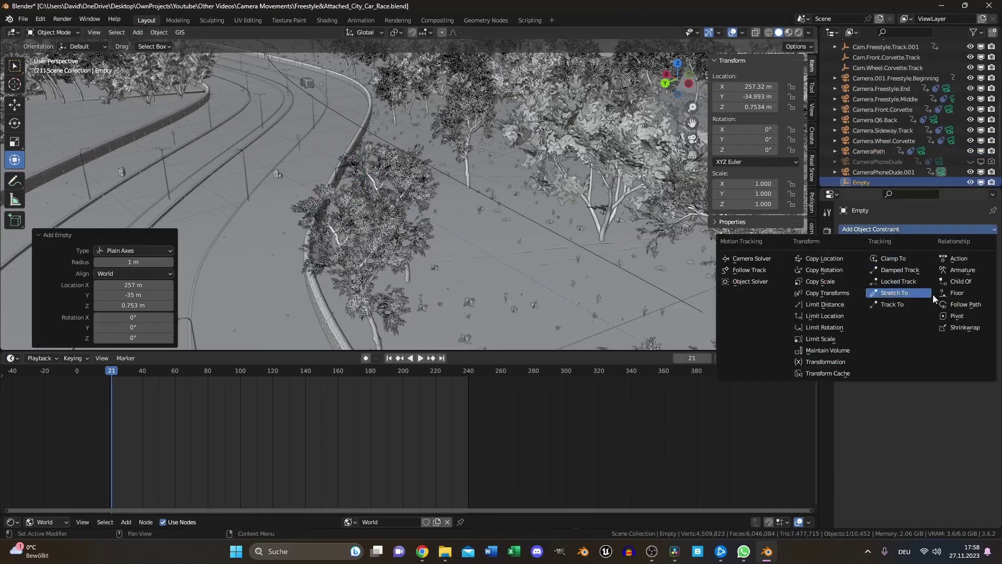
{"action": "left_click", "coordinate": [958, 310]}
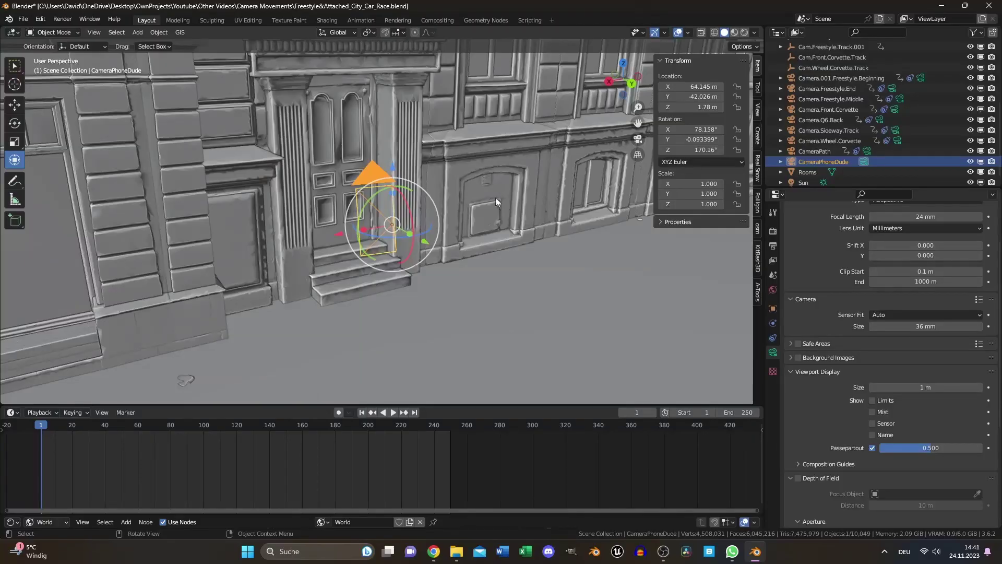
Assign Shift+F as the shortcut for Walk Navigation
{"action": "left_click", "coordinate": [94, 32]}
{"action": "mouse_move", "coordinate": [143, 172]}
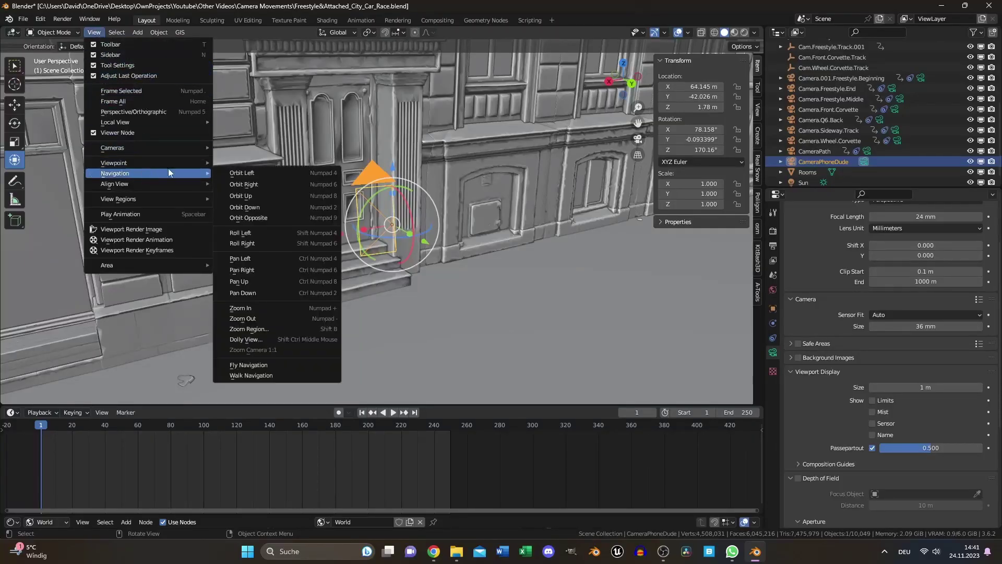
{"action": "right_click", "coordinate": [270, 374]}
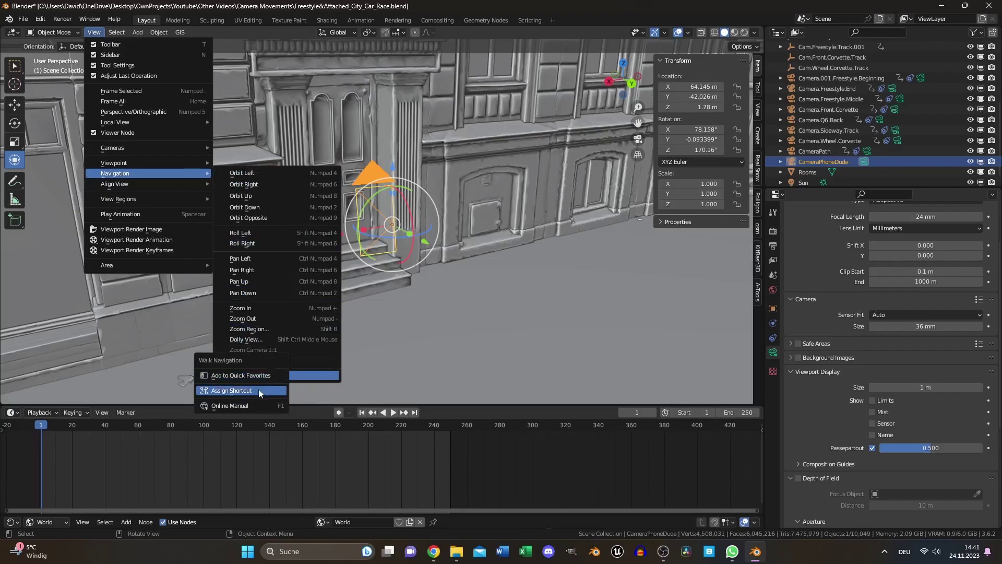
{"action": "left_click", "coordinate": [258, 390]}
{"action": "key", "text": "shift+f"}
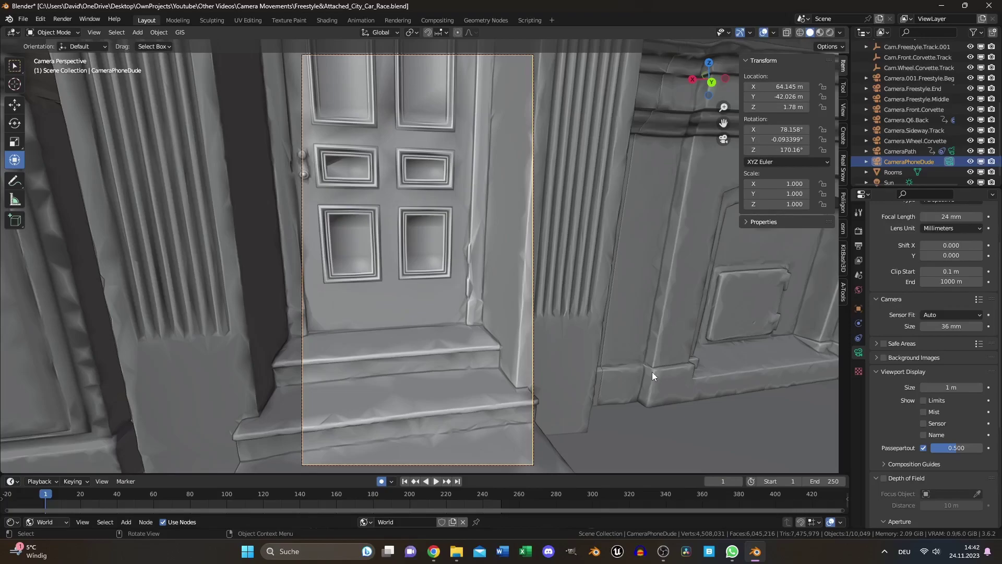
Record CameraPhoneDude walking forward along the street while the animation plays
{"action": "key", "text": "space"}
{"action": "key", "text": "shift+f"}
{"action": "key", "text": "e"}
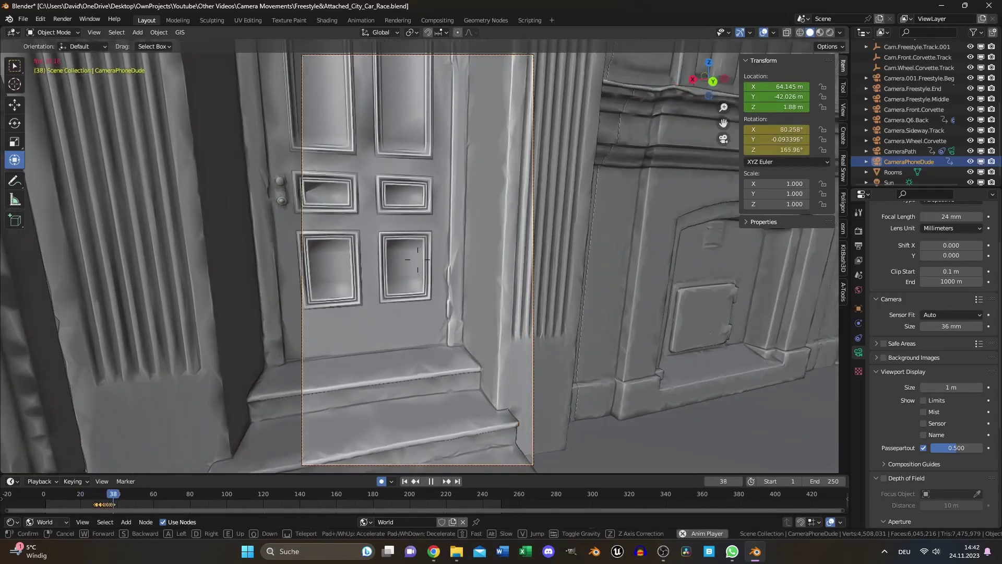
{"action": "mouse_move", "coordinate": [417, 259]}
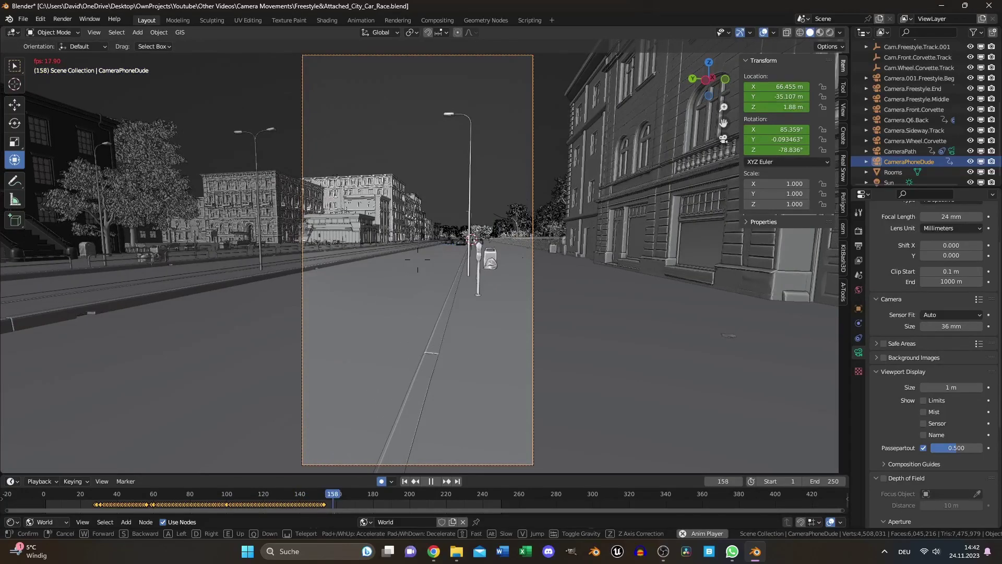
{"action": "key", "text": "w"}
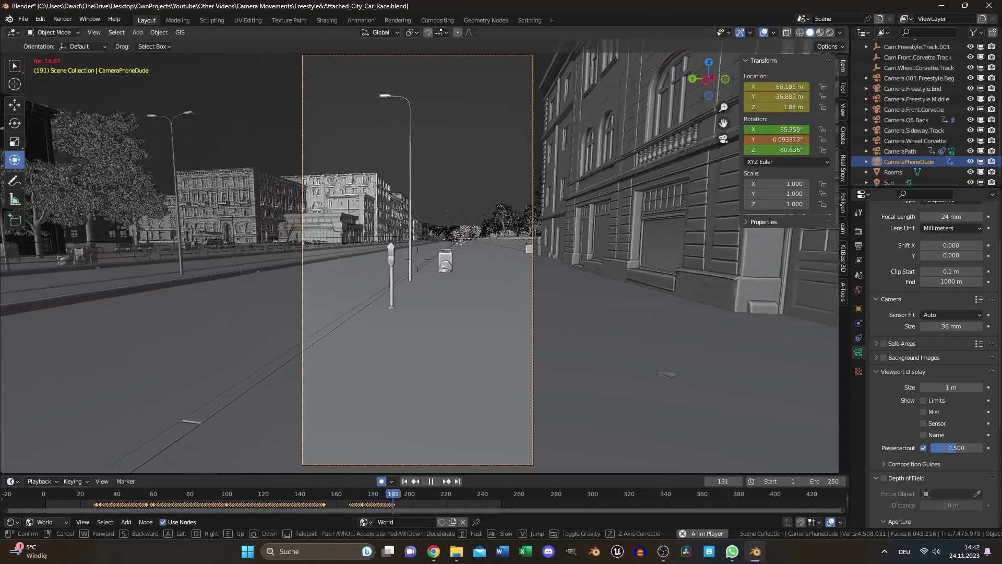
{"action": "key", "text": "w"}
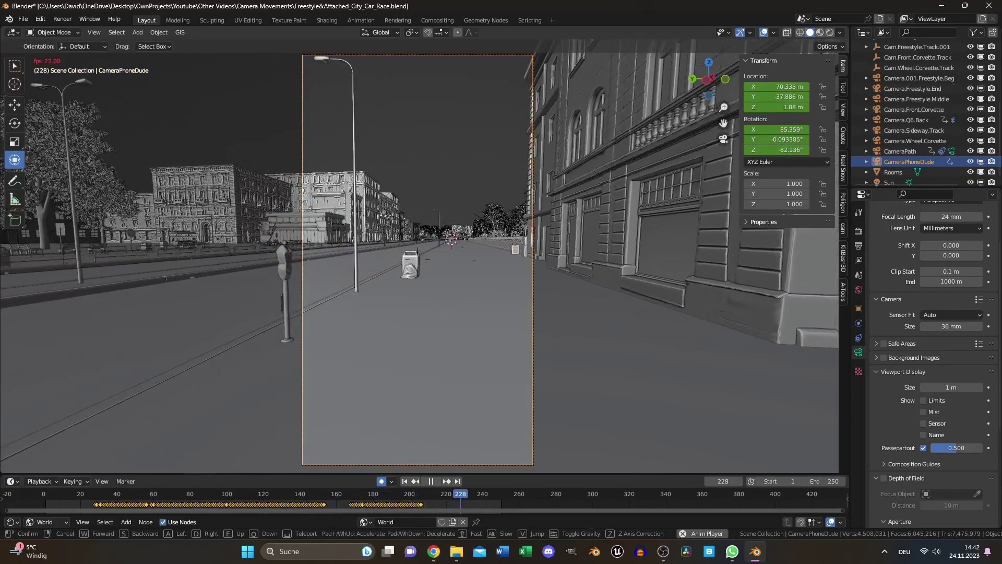
{"action": "left_click", "coordinate": [652, 371]}
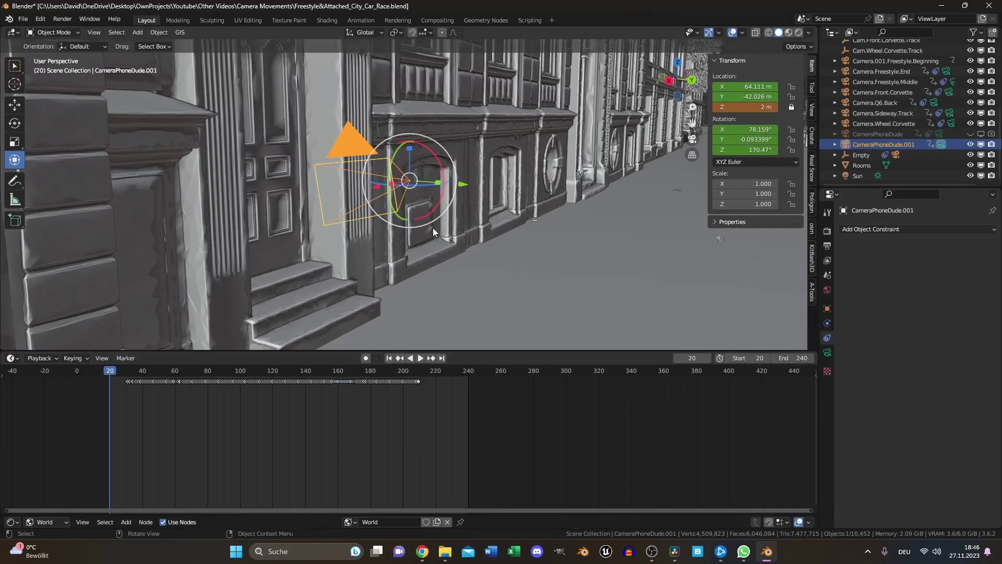
Turn the timeline area into the Graph Editor
{"action": "key", "text": "g"}
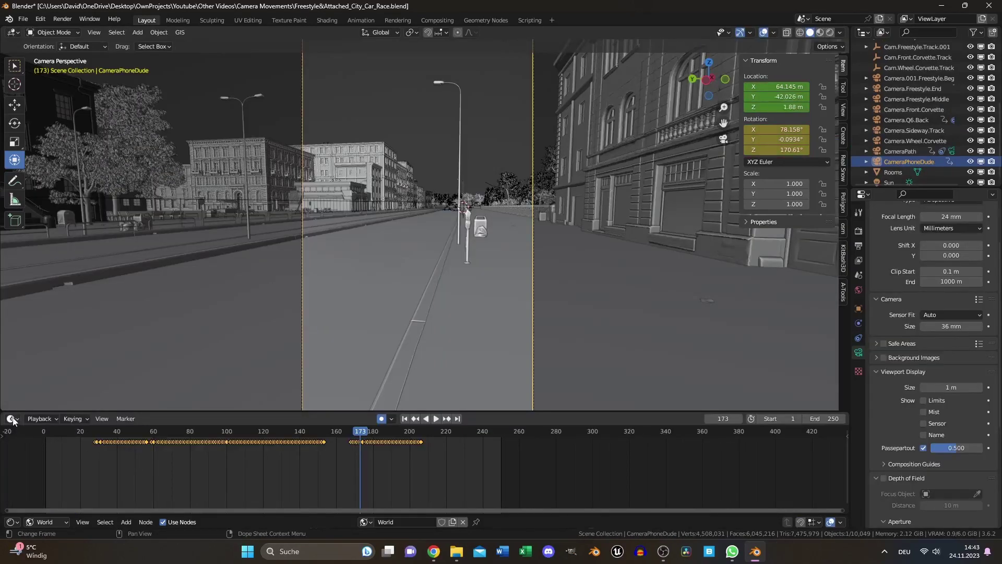
{"action": "left_click", "coordinate": [11, 418]}
{"action": "left_click", "coordinate": [150, 338]}
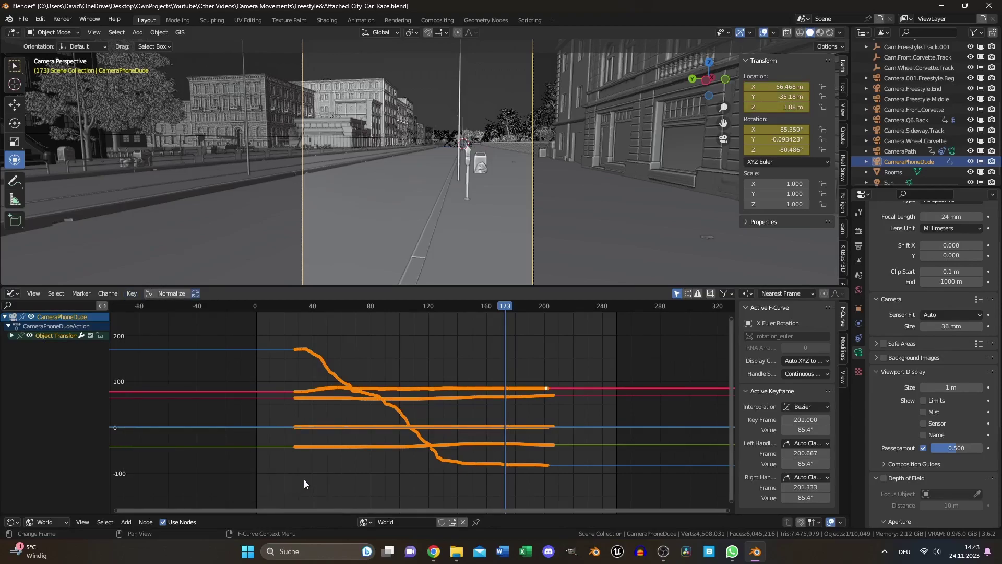
Apply Smooth (Gaussian) to the camera curves and scale the keyframes out in time
{"action": "left_click", "coordinate": [131, 293]}
{"action": "mouse_move", "coordinate": [150, 310]}
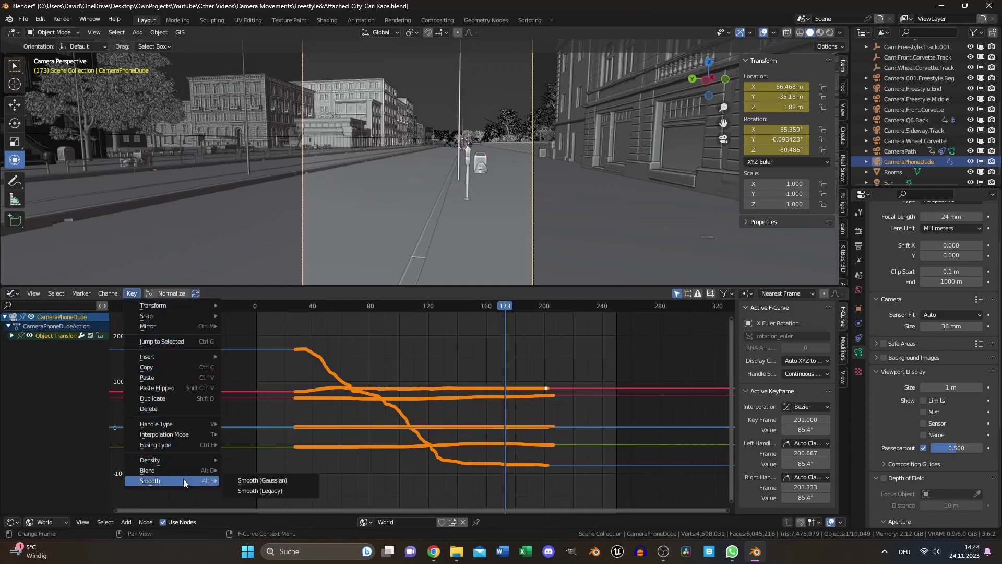
{"action": "left_click", "coordinate": [252, 480]}
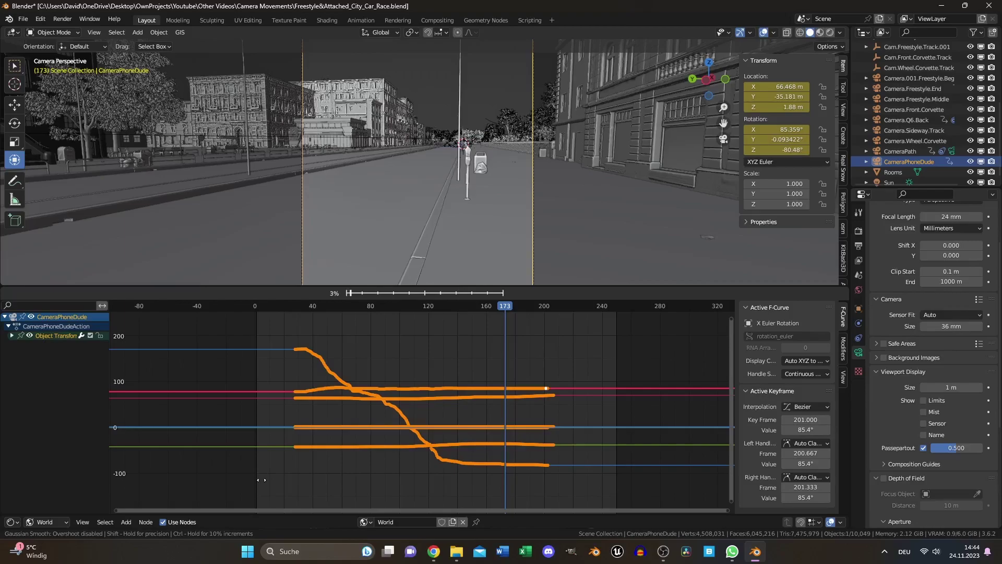
{"action": "left_click", "coordinate": [405, 473]}
{"action": "key", "text": "s"}
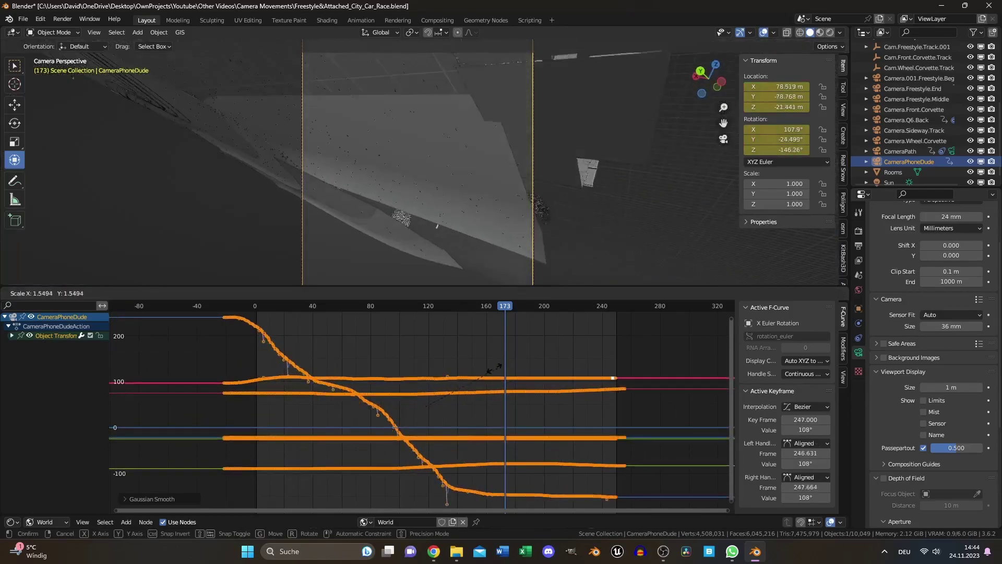
{"action": "left_click", "coordinate": [453, 370]}
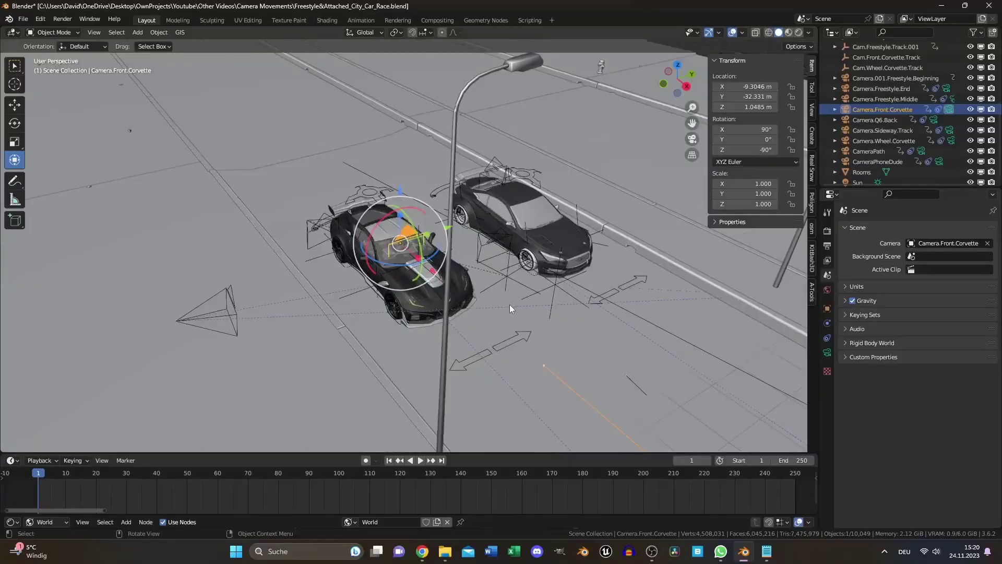
Parent Camera.Front.Corvette to ZR1.Body using Object (Keep Transform)
{"action": "scroll", "coordinate": [510, 304], "scroll_direction": "up", "scroll_amount": 2}
{"action": "scroll", "coordinate": [497, 302], "scroll_direction": "up", "scroll_amount": 3}
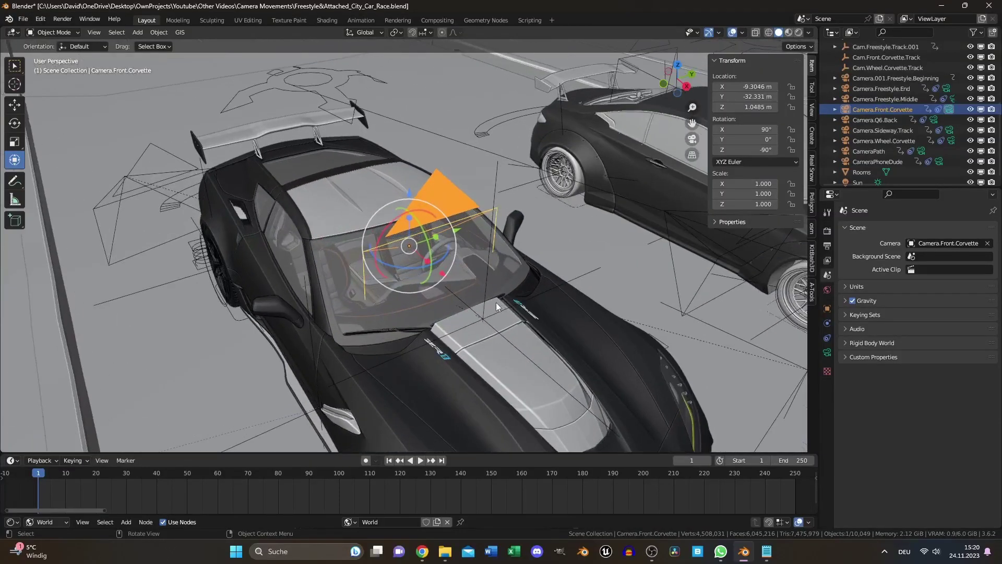
{"action": "middle_click_drag", "start_coordinate": [496, 302], "coordinate": [572, 279]}
{"action": "key", "text": "g"}
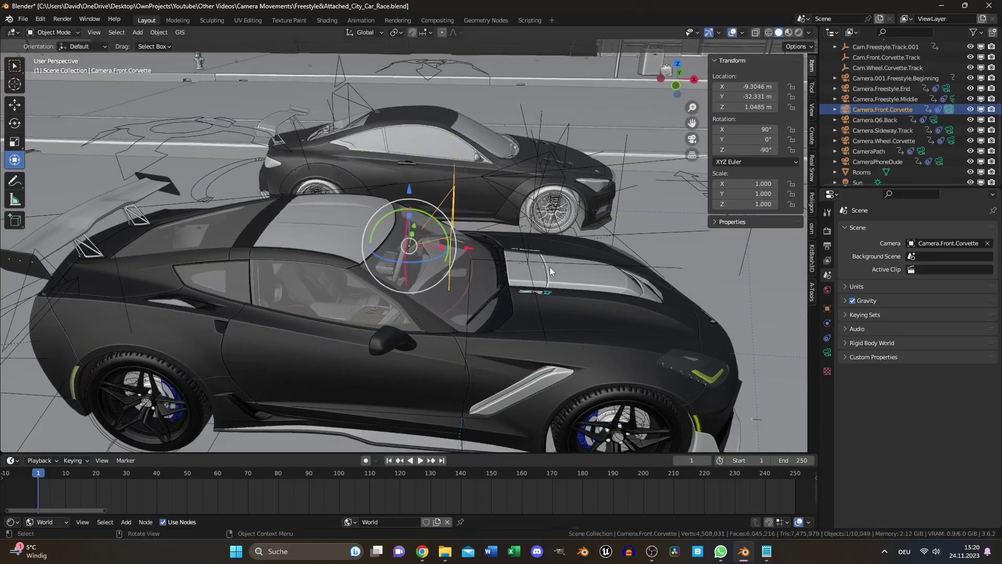
{"action": "left_click", "coordinate": [600, 306], "text": "shift"}
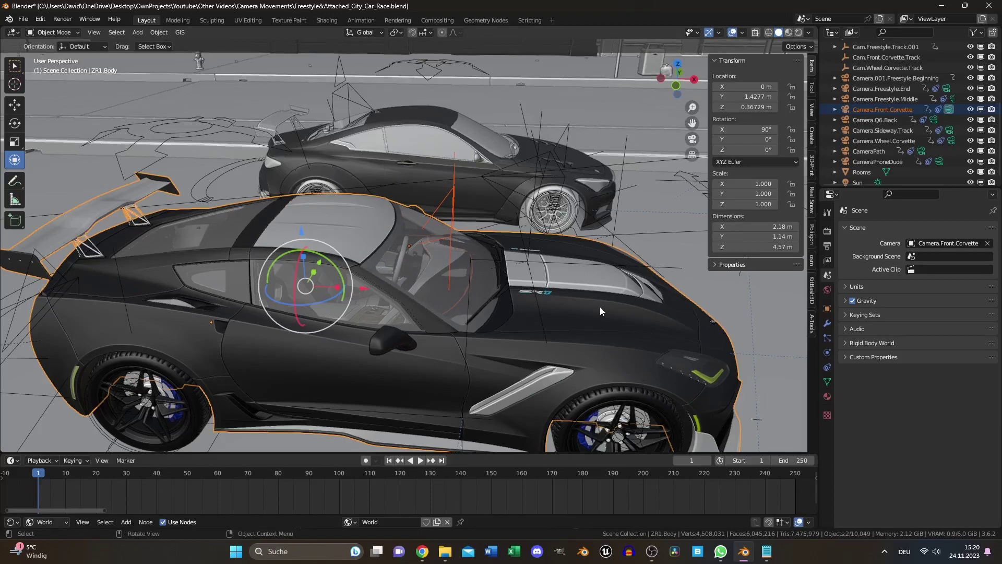
{"action": "key", "text": "ctrl+p"}
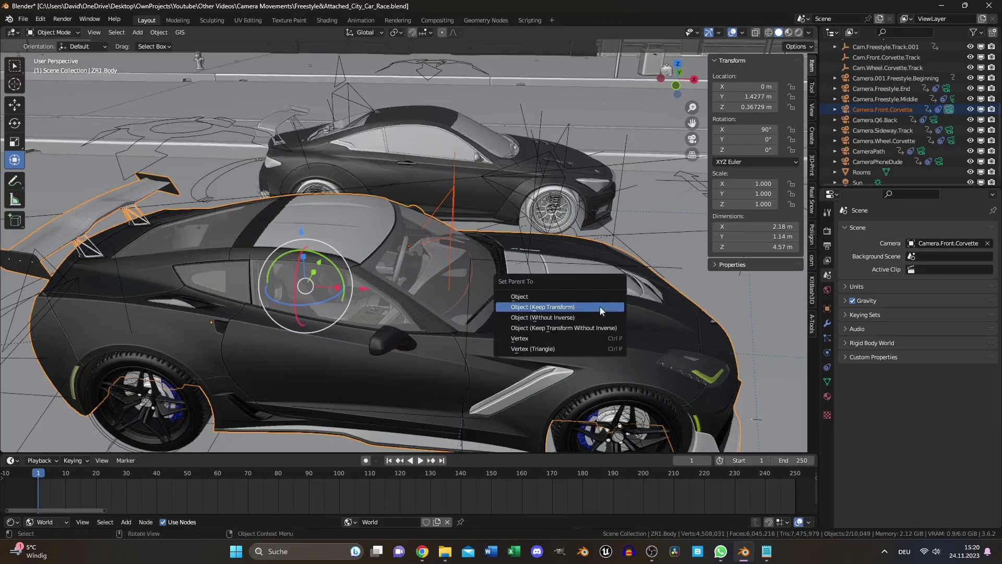
{"action": "left_click", "coordinate": [596, 309]}
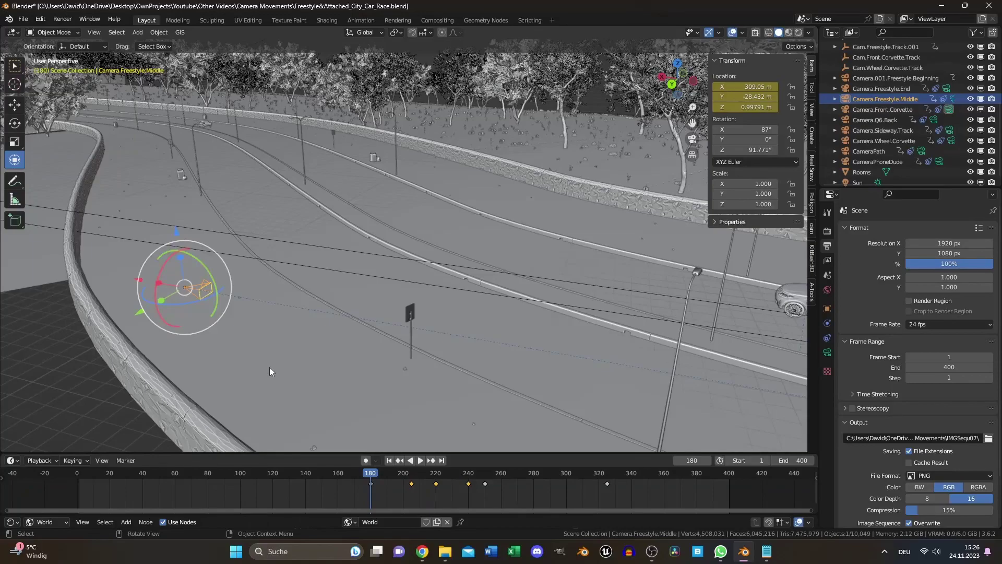
Keyframe Camera.Freestyle.Middle's location at frames 180 and 250, then play back the move
{"action": "key", "text": "i"}
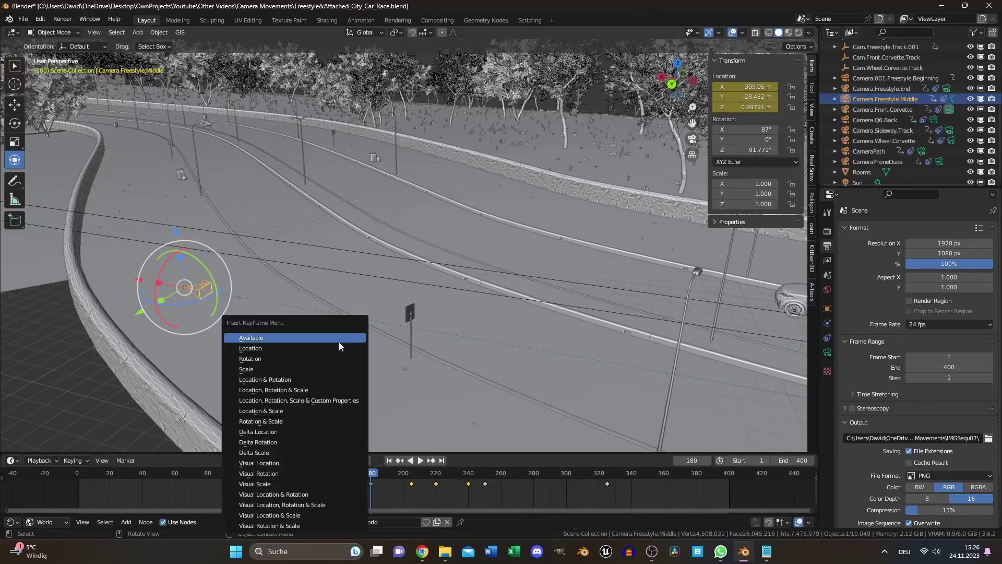
{"action": "left_click", "coordinate": [326, 357]}
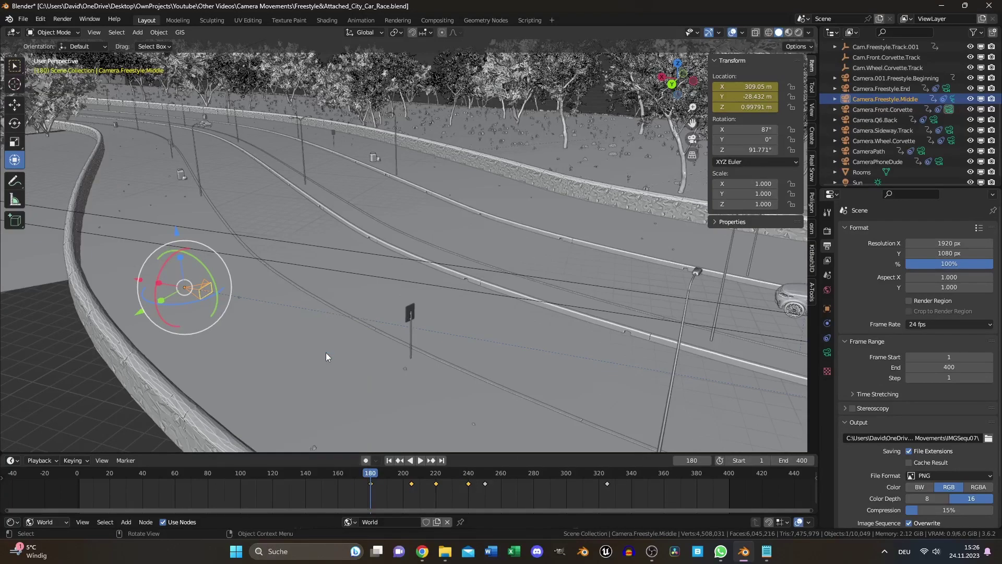
{"action": "left_click", "coordinate": [607, 476]}
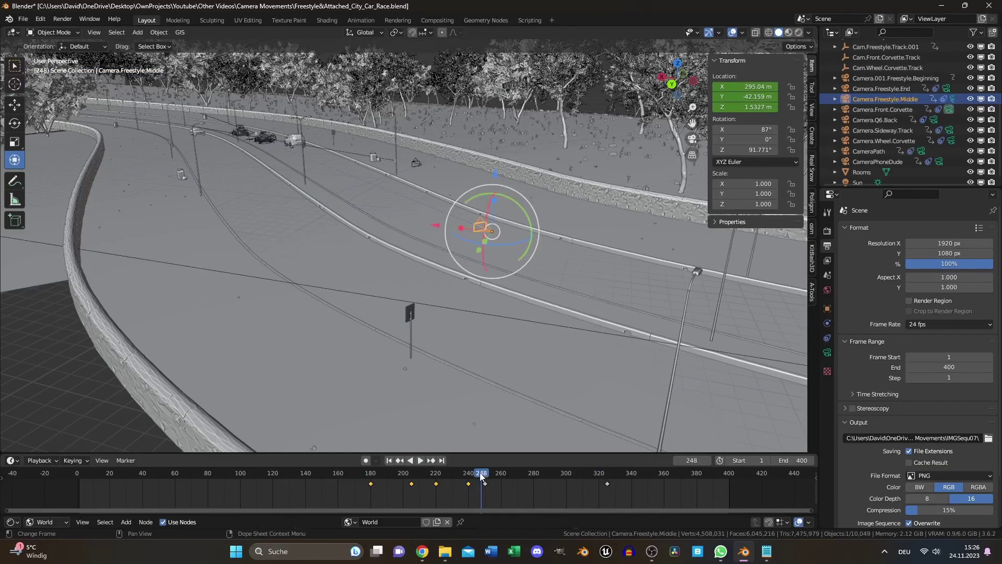
{"action": "key", "text": "ctrl+shift+space"}
{"action": "key", "text": "i"}
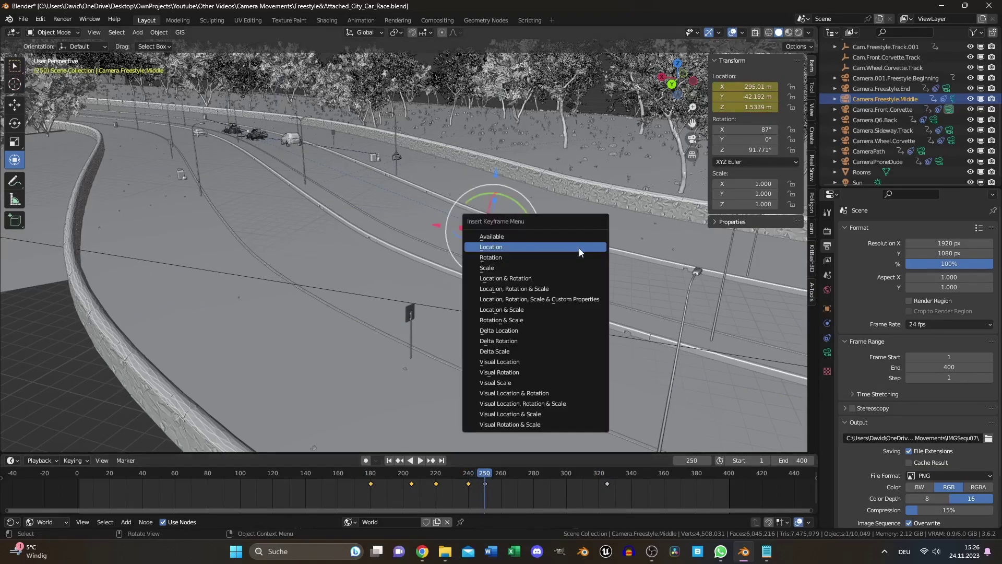
{"action": "left_click", "coordinate": [577, 249]}
{"action": "left_click", "coordinate": [370, 475]}
{"action": "key", "text": "space"}
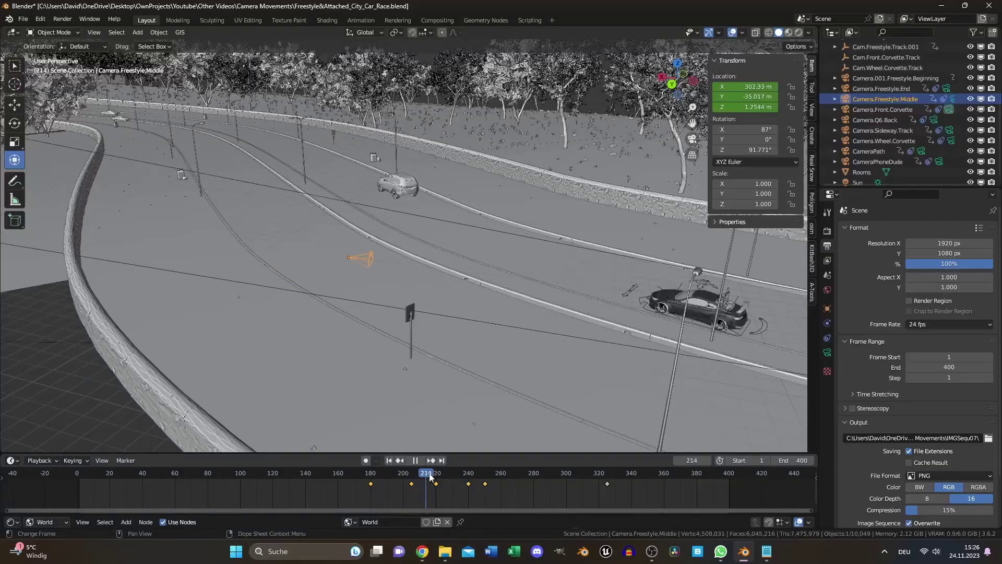
{"action": "mouse_move", "coordinate": [461, 478]}
{"action": "left_mouse_down"}
{"action": "mouse_move", "coordinate": [425, 478]}
{"action": "mouse_move", "coordinate": [445, 478]}
{"action": "left_mouse_up"}
{"action": "key", "text": "space"}
{"action": "left_click", "coordinate": [370, 478]}
Make Camera.Freestyle.Middle the scene camera and play the animation through it
{"action": "key", "text": "KP_0"}
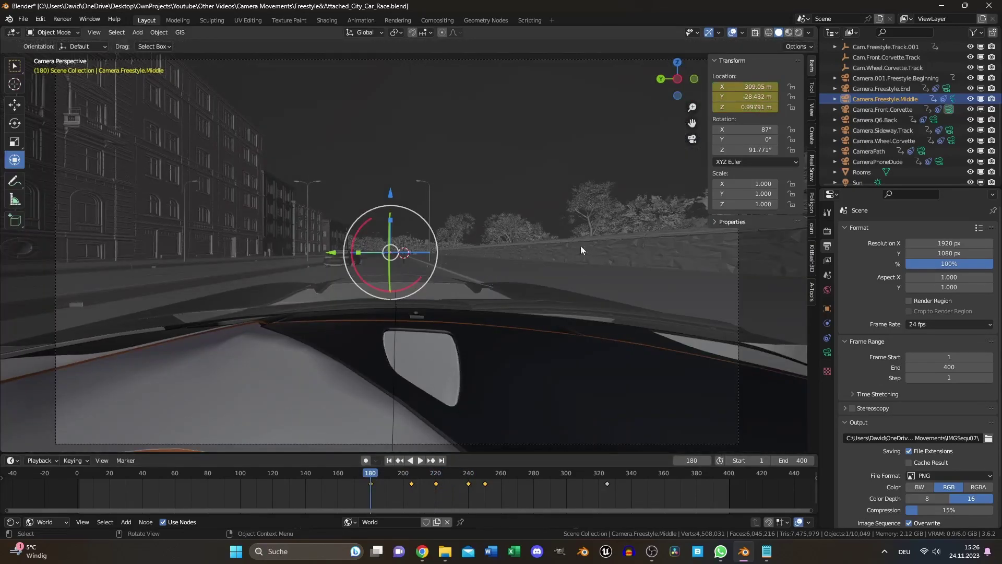
{"action": "left_click", "coordinate": [827, 273]}
{"action": "left_click", "coordinate": [949, 244]}
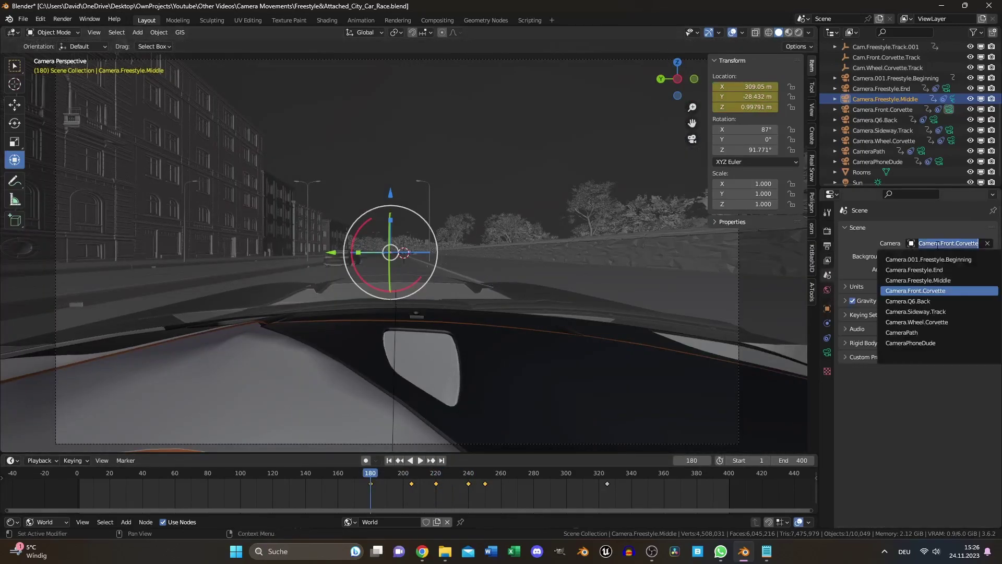
{"action": "left_click", "coordinate": [929, 280]}
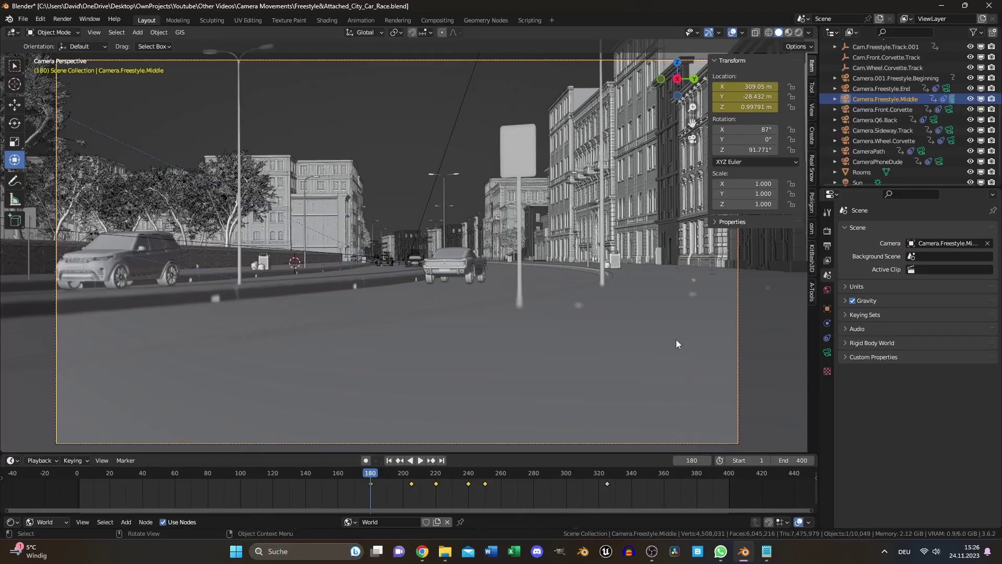
{"action": "key", "text": "space"}
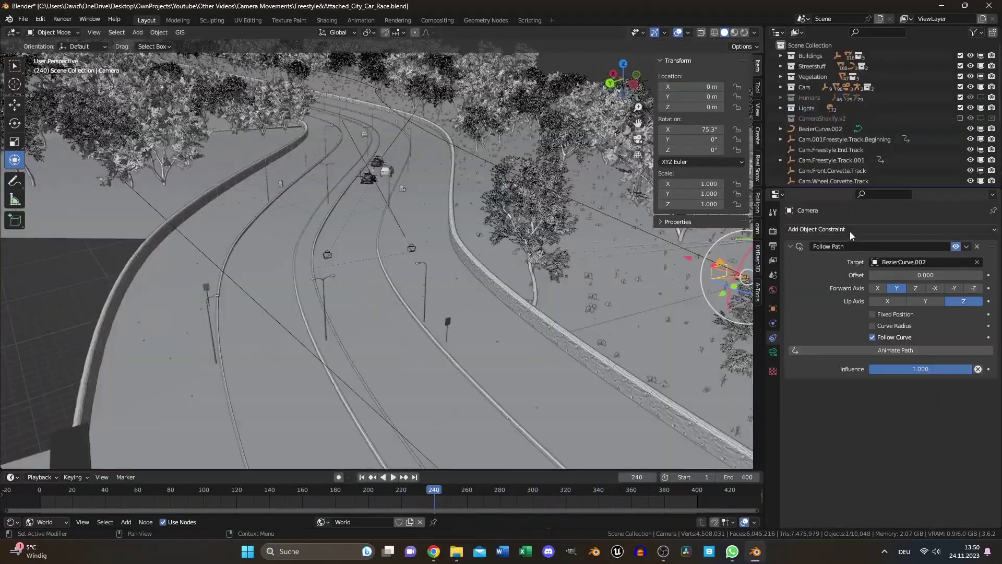
Add a Track To constraint to the path camera, targeting ZR1.Body, and check the camera view
{"action": "left_click", "coordinate": [849, 230]}
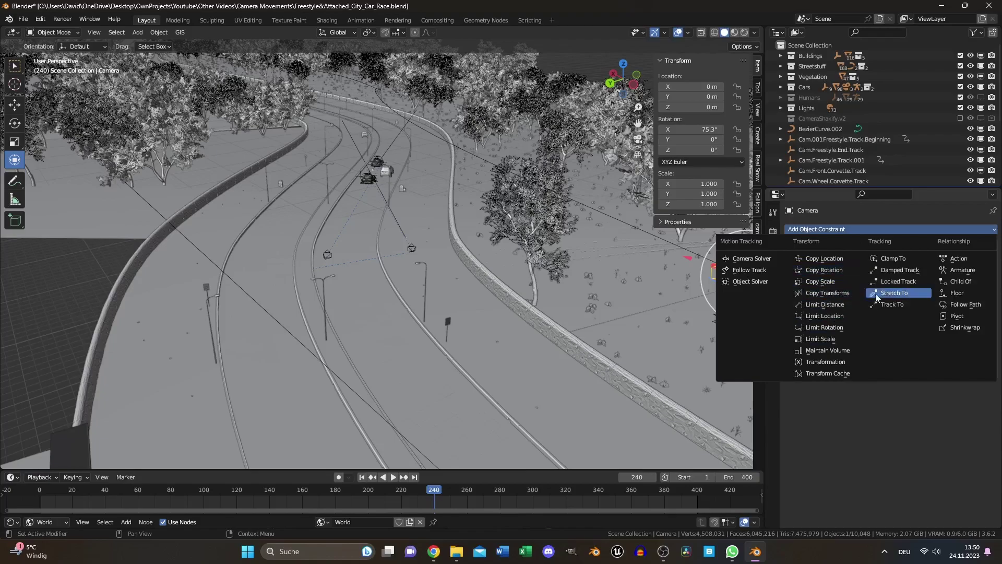
{"action": "left_click", "coordinate": [900, 309]}
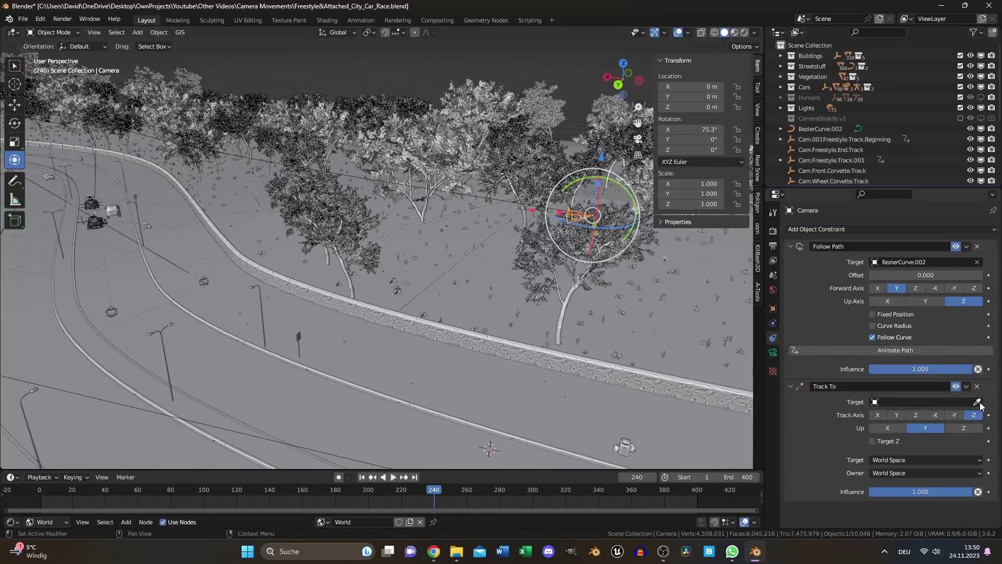
{"action": "left_click", "coordinate": [98, 220]}
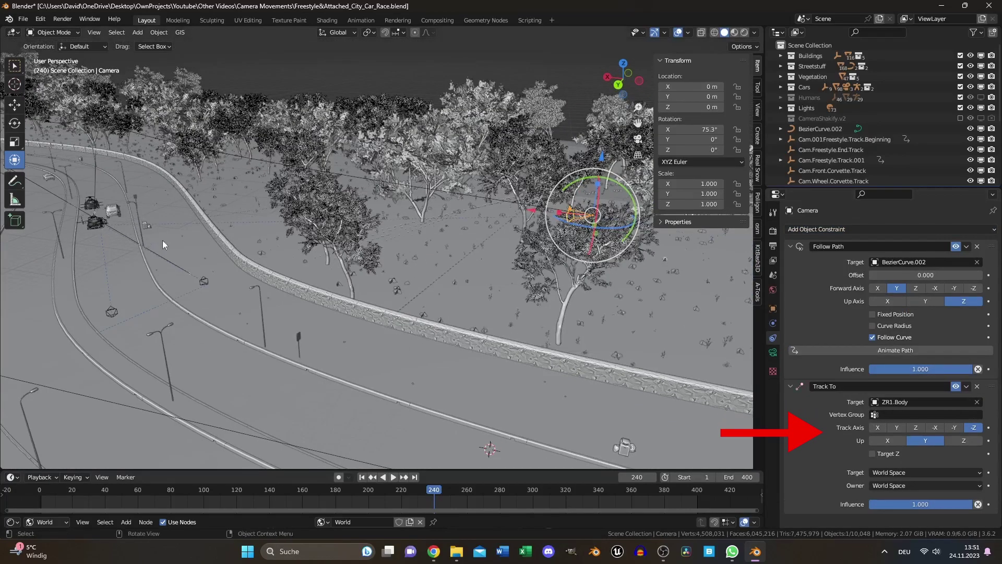
{"action": "key", "text": "KP_0"}
{"action": "key", "text": "g"}
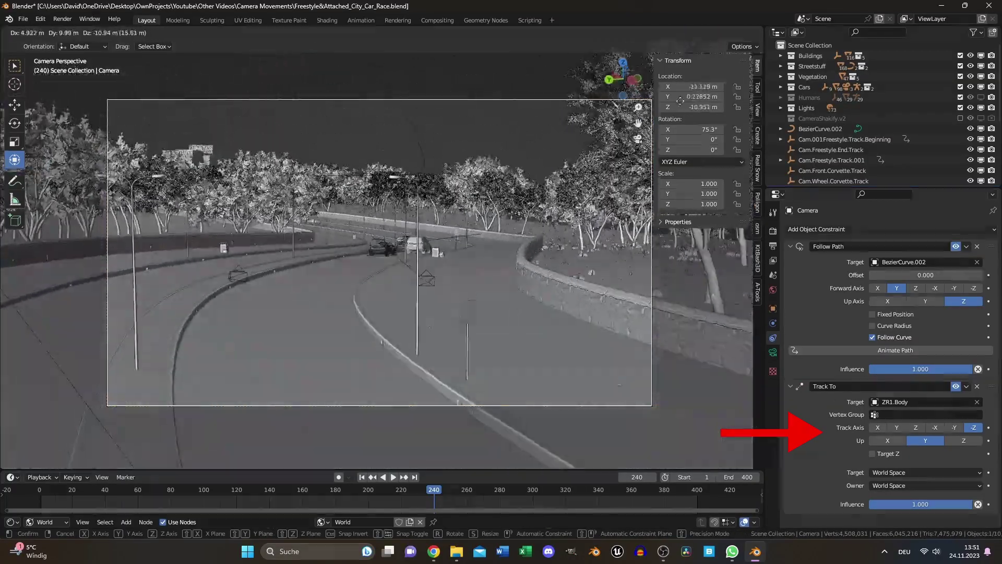
{"action": "right_click", "coordinate": [219, 202]}
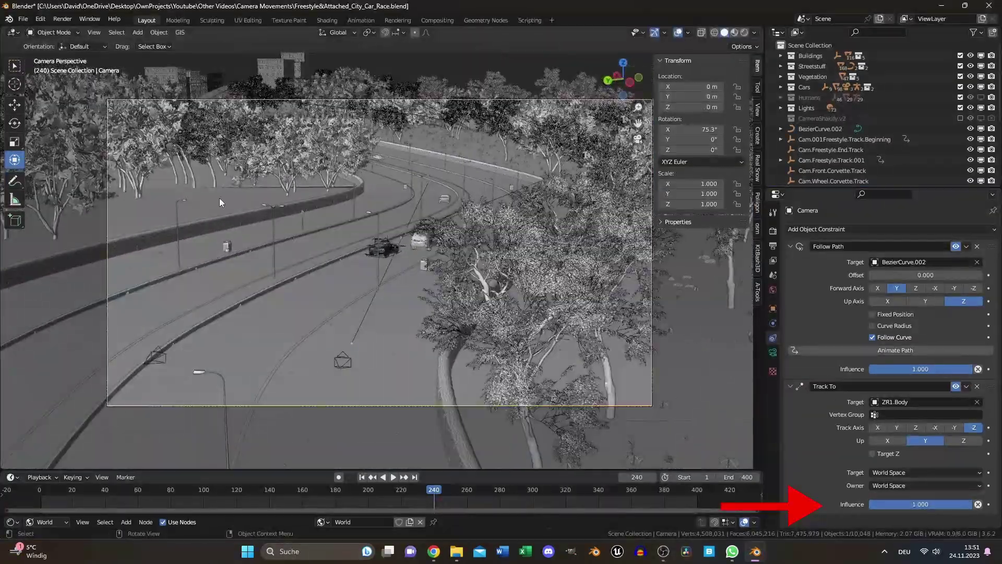
{"action": "middle_click_drag", "start_coordinate": [220, 202], "coordinate": [457, 307]}
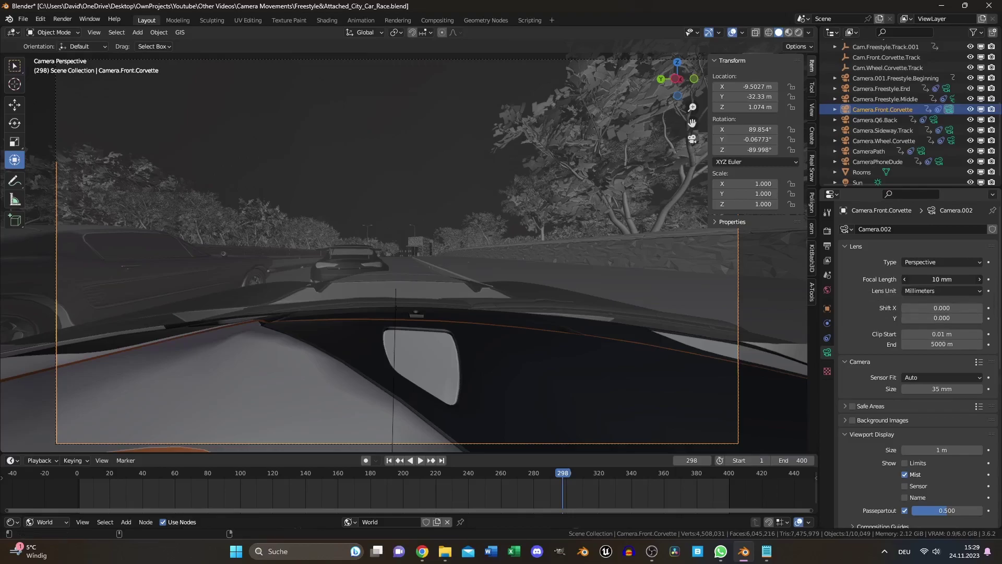
Set the hood camera to a 10 mm focal length, try sensor sizes, and return to 35 mm
{"action": "left_click_drag", "start_coordinate": [942, 279], "coordinate": [982, 279]}
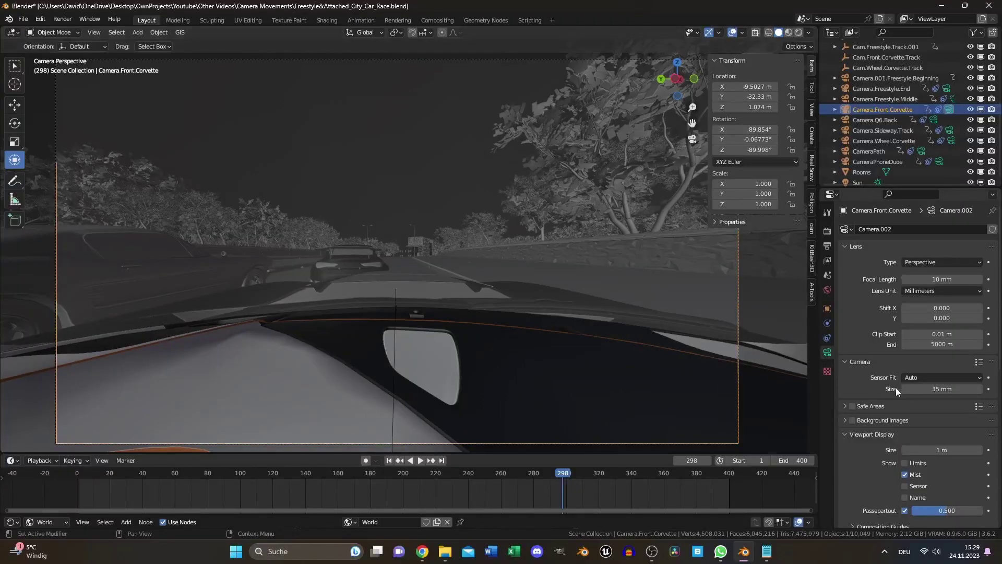
{"action": "left_click", "coordinate": [930, 392]}
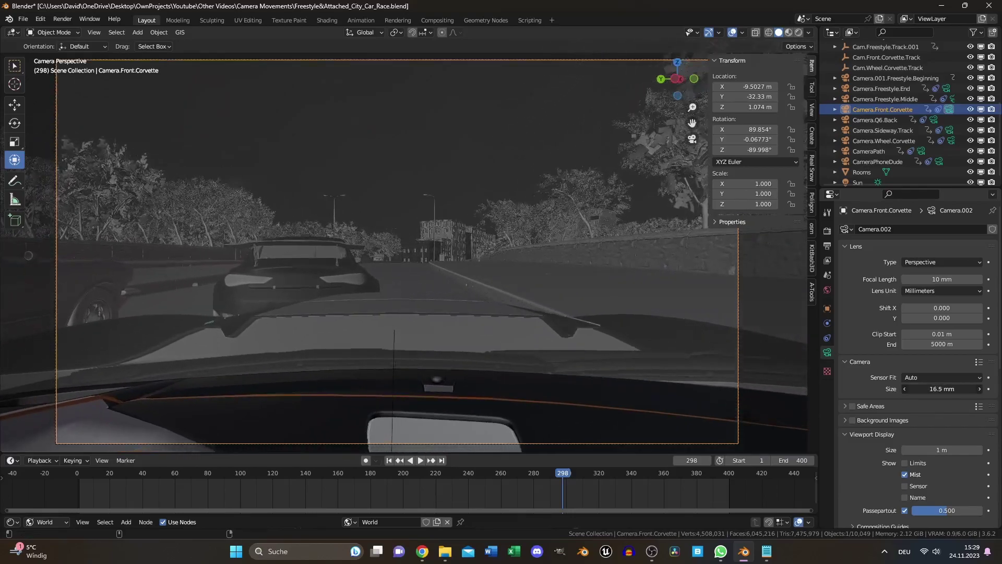
{"action": "left_click_drag", "start_coordinate": [941, 389], "coordinate": [959, 389]}
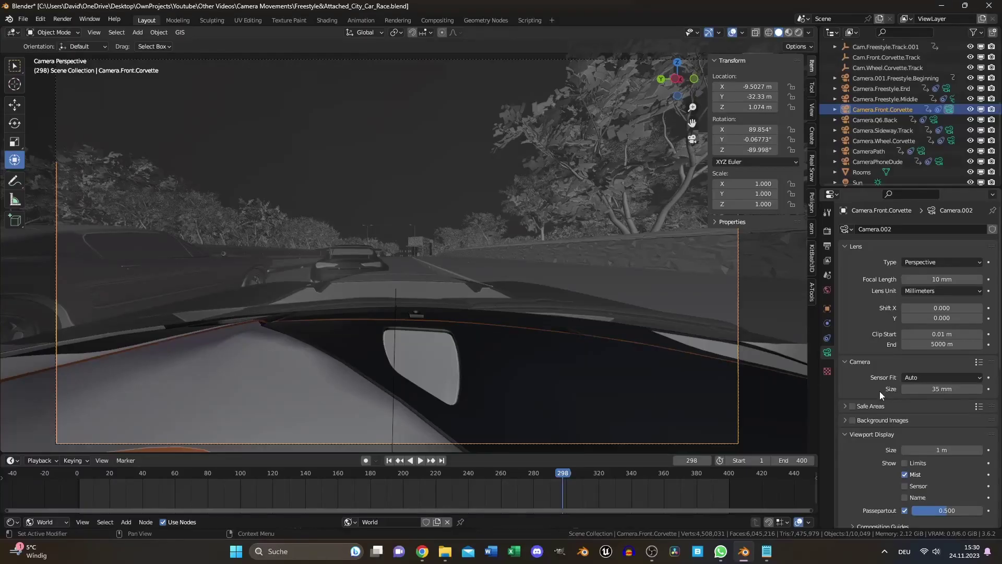
Add a The Closeup shake layer at influence 0.55, preview the shake, and go to frame 147
{"action": "scroll", "coordinate": [875, 389], "scroll_direction": "down", "scroll_amount": 12}
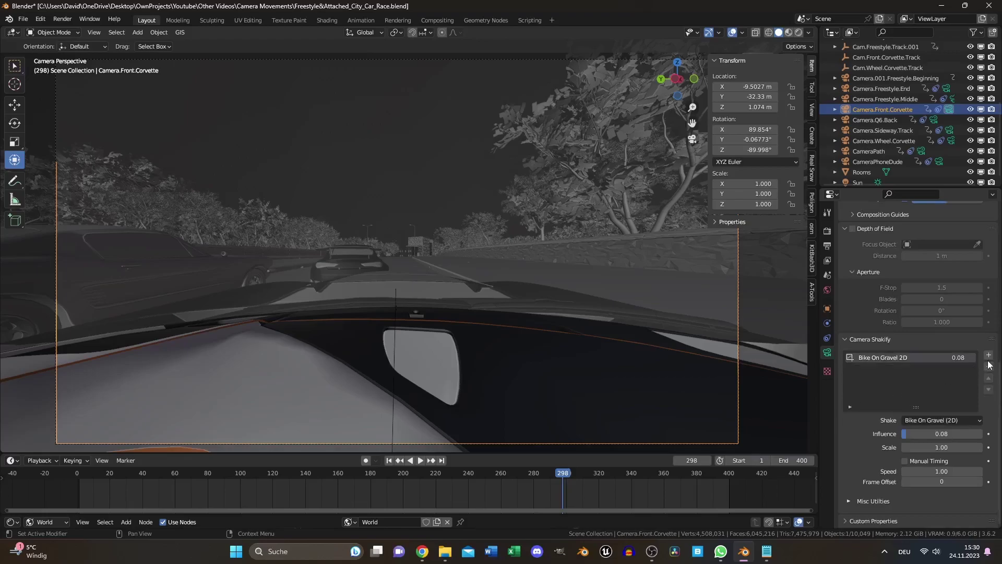
{"action": "left_click", "coordinate": [988, 356]}
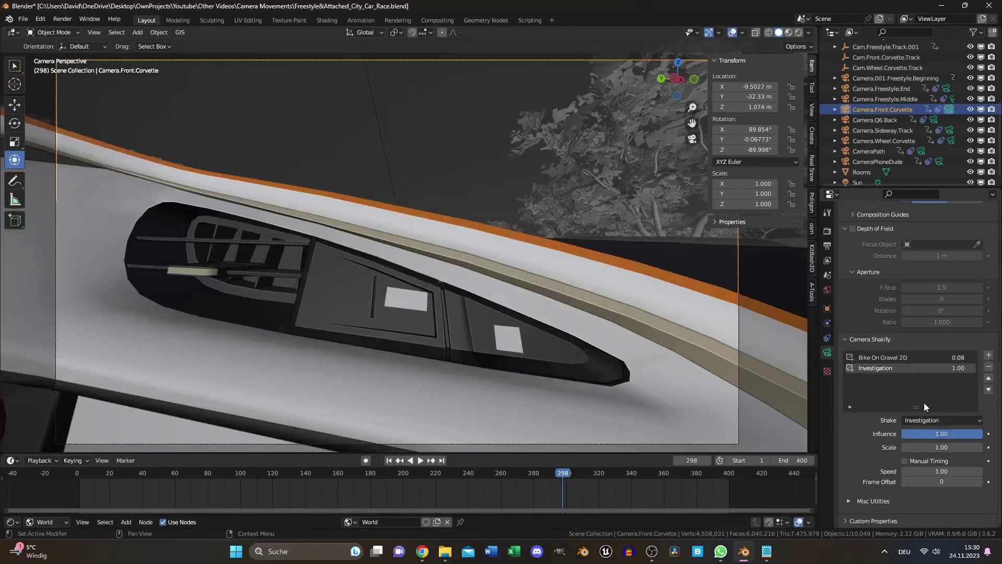
{"action": "left_click_drag", "start_coordinate": [938, 433], "coordinate": [960, 434]}
{"action": "left_click", "coordinate": [936, 396]}
{"action": "key", "text": "space"}
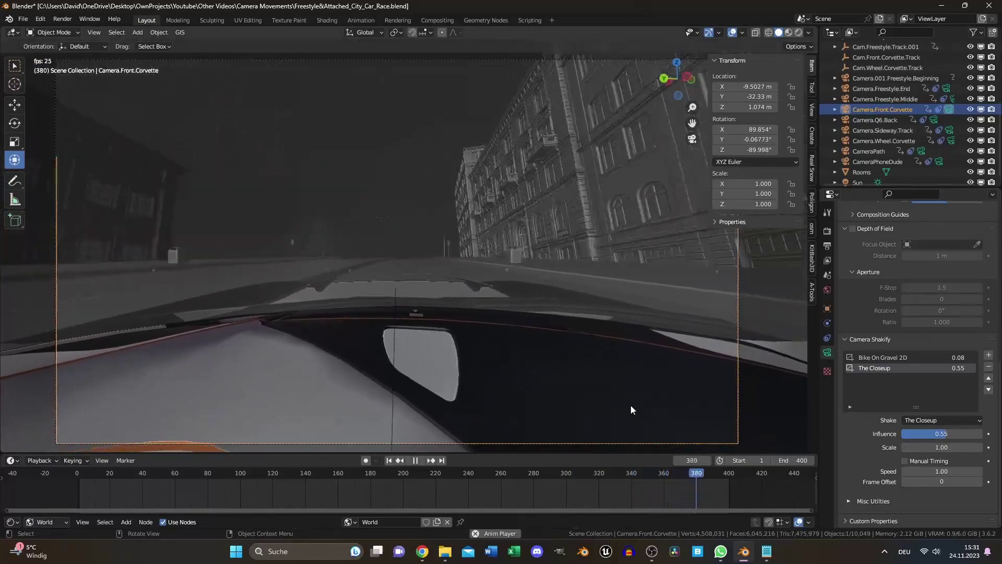
{"action": "key", "text": "space"}
{"action": "left_click", "coordinate": [317, 476]}
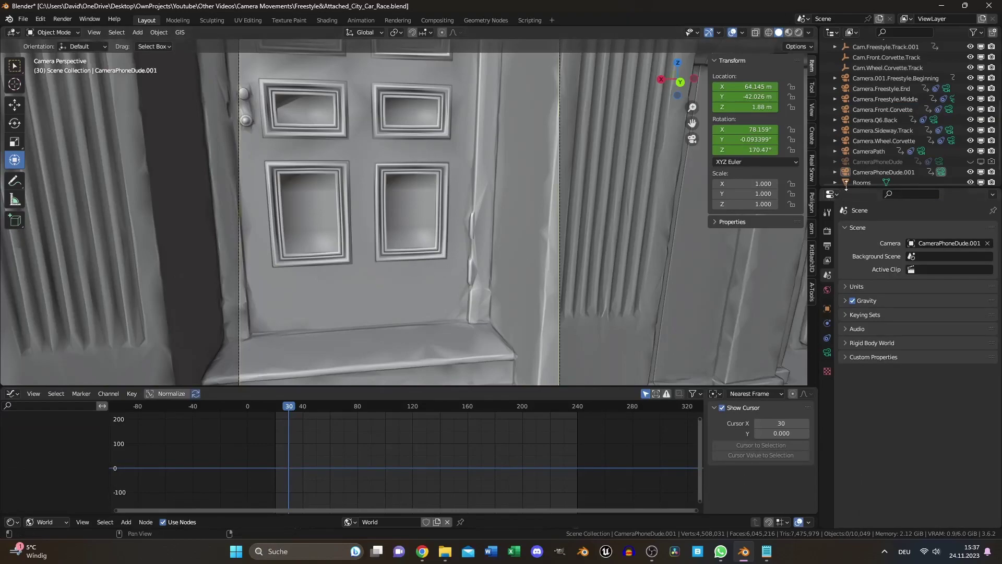
Add a Noise modifier with scale 5 and strength 0.1 to CameraPhoneDude.001's transform curve
{"action": "left_click", "coordinate": [875, 171]}
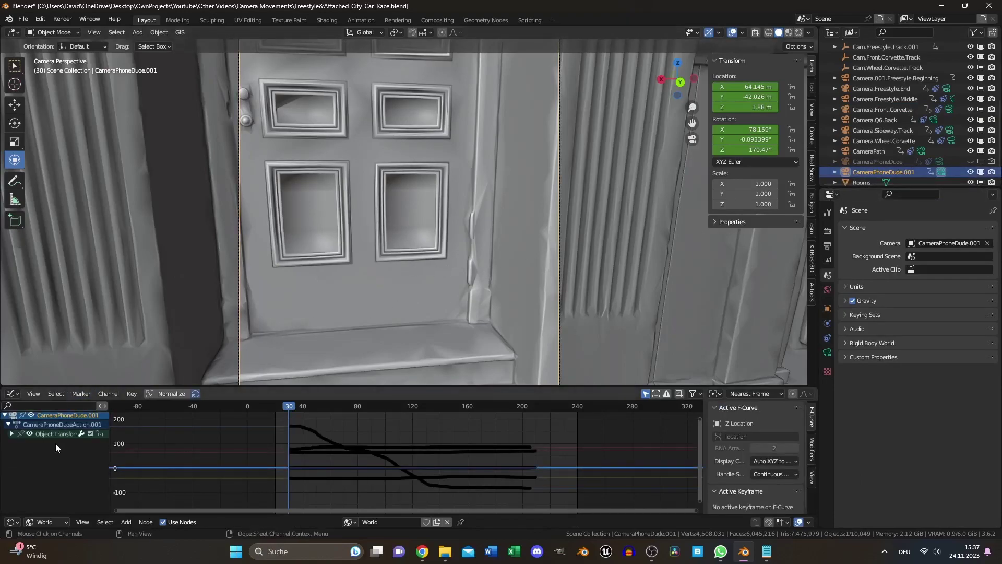
{"action": "left_click", "coordinate": [11, 433]}
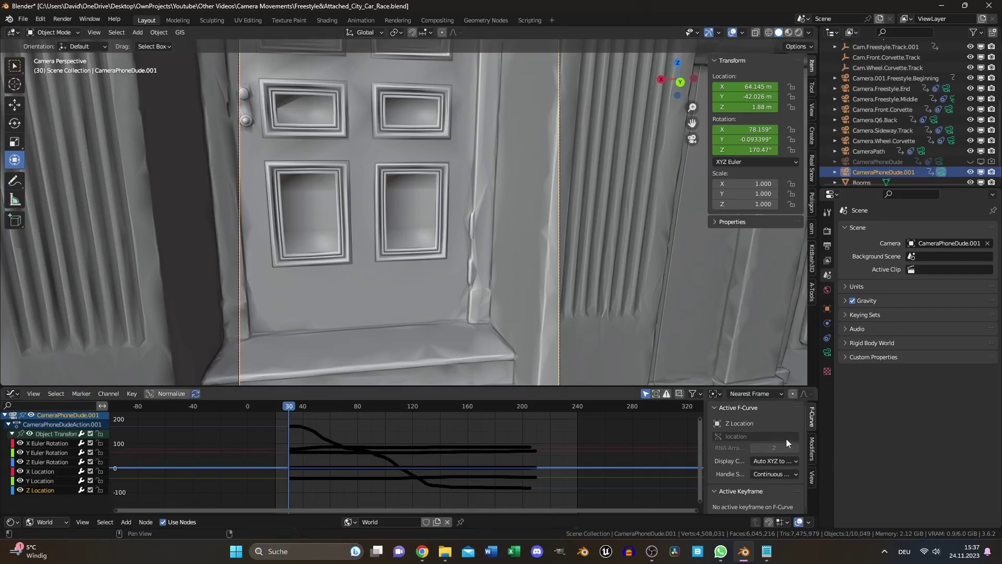
{"action": "left_click", "coordinate": [812, 448]}
{"action": "left_click", "coordinate": [742, 410]}
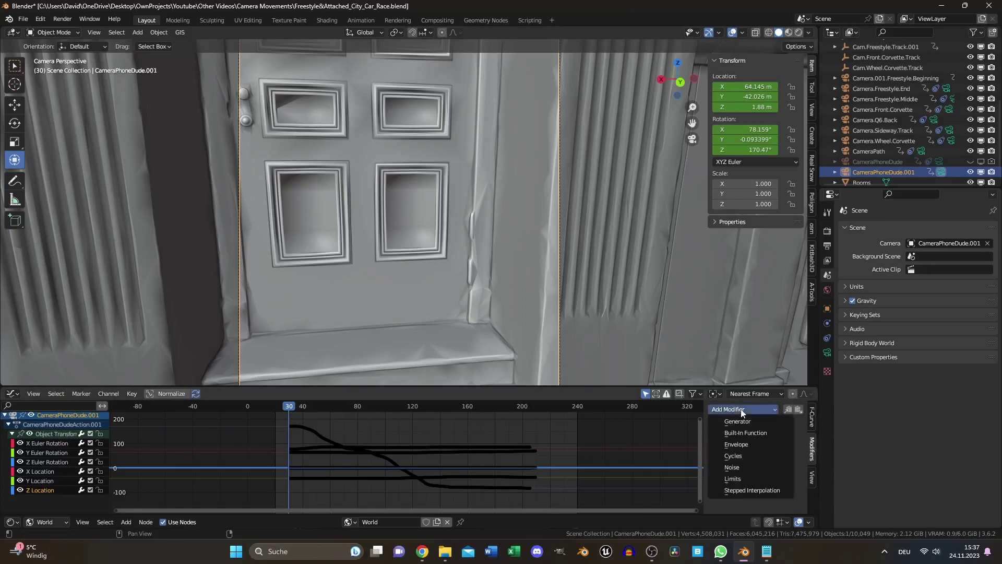
{"action": "left_click", "coordinate": [740, 466]}
{"action": "left_click", "coordinate": [771, 455]}
{"action": "key", "text": "Return"}
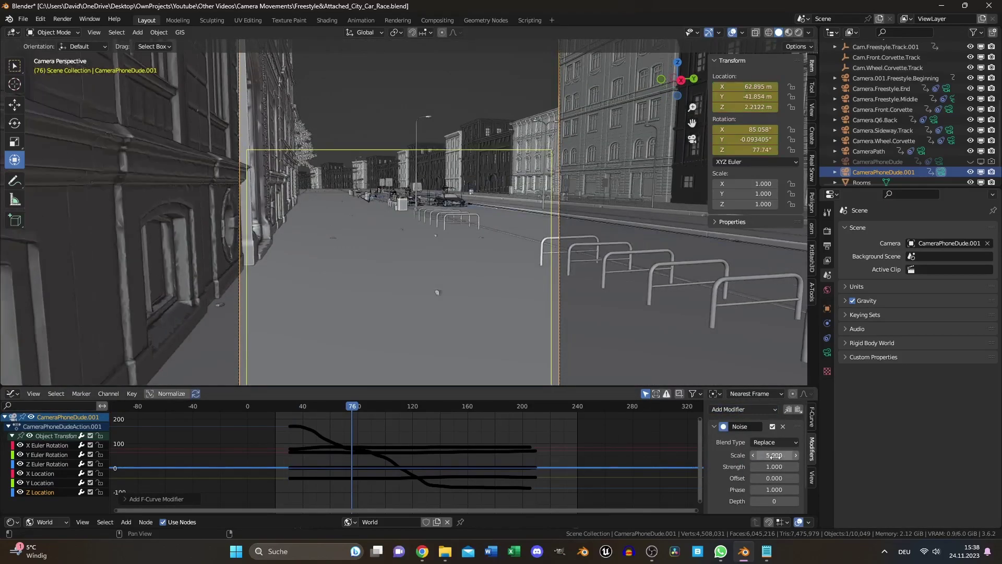
{"action": "type", "text": "0.1"}
{"action": "key", "text": "Return"}
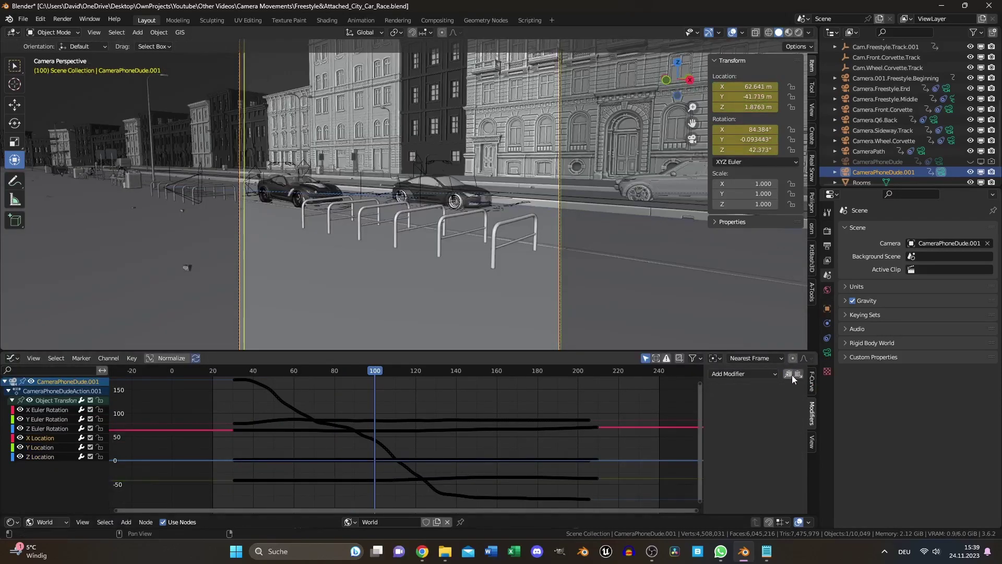
Paste the noise onto another channel at strength 0.2, scale 2.1, restricted to frames 63.1–209.8
{"action": "left_click", "coordinate": [794, 375]}
{"action": "mouse_move", "coordinate": [791, 429]}
{"action": "left_mouse_down"}
{"action": "mouse_move", "coordinate": [801, 429]}
{"action": "mouse_move", "coordinate": [767, 419]}
{"action": "mouse_move", "coordinate": [782, 442]}
{"action": "left_mouse_up"}
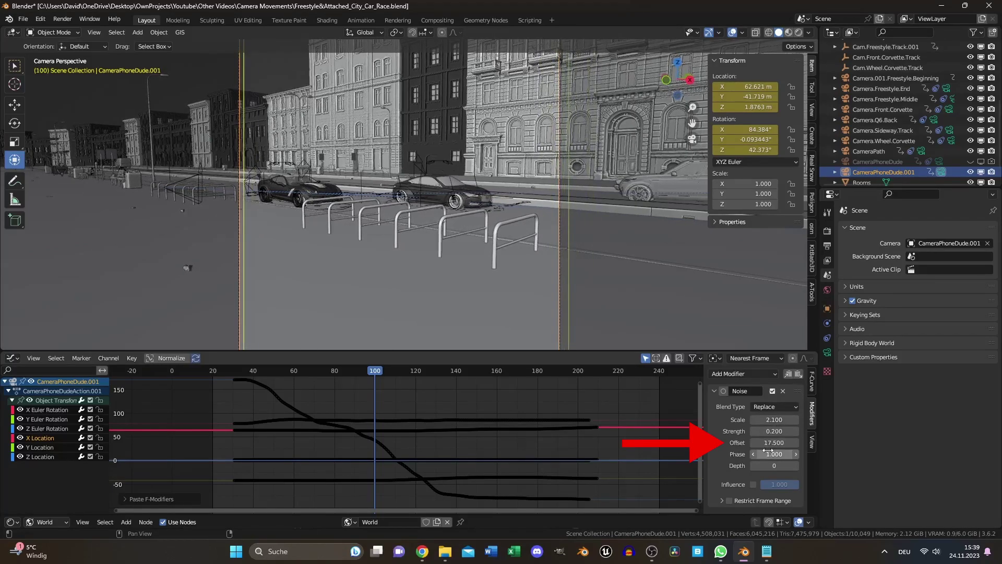
{"action": "key", "text": "space"}
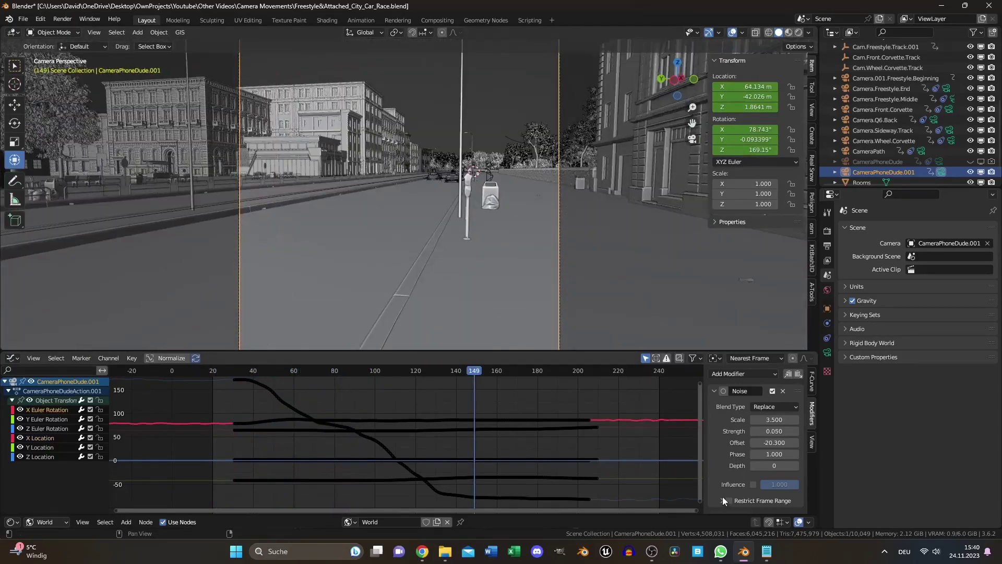
{"action": "left_click", "coordinate": [723, 500]}
{"action": "scroll", "coordinate": [731, 469], "scroll_direction": "down", "scroll_amount": 3}
{"action": "left_click", "coordinate": [729, 454]}
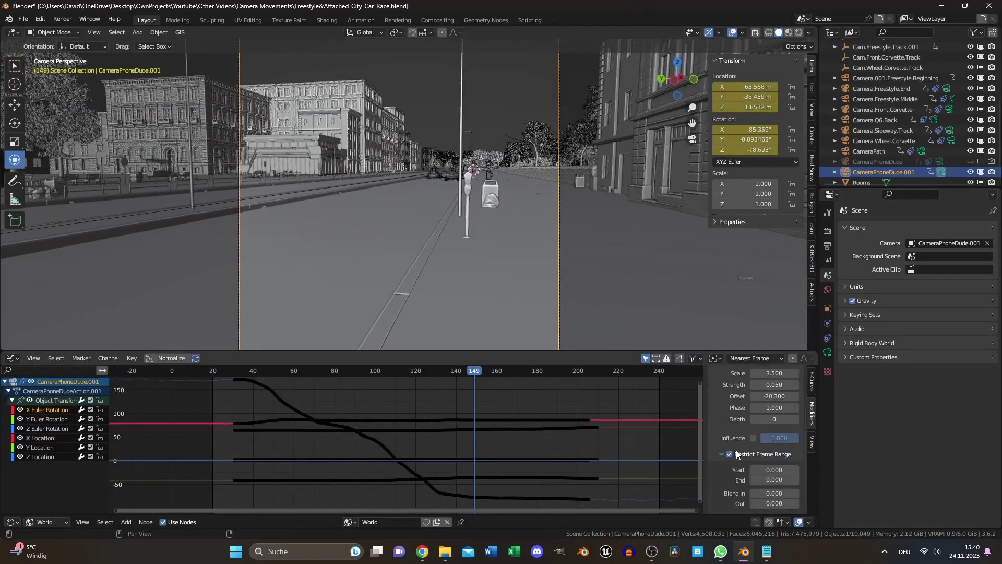
{"action": "left_click_drag", "start_coordinate": [774, 479], "coordinate": [799, 480]}
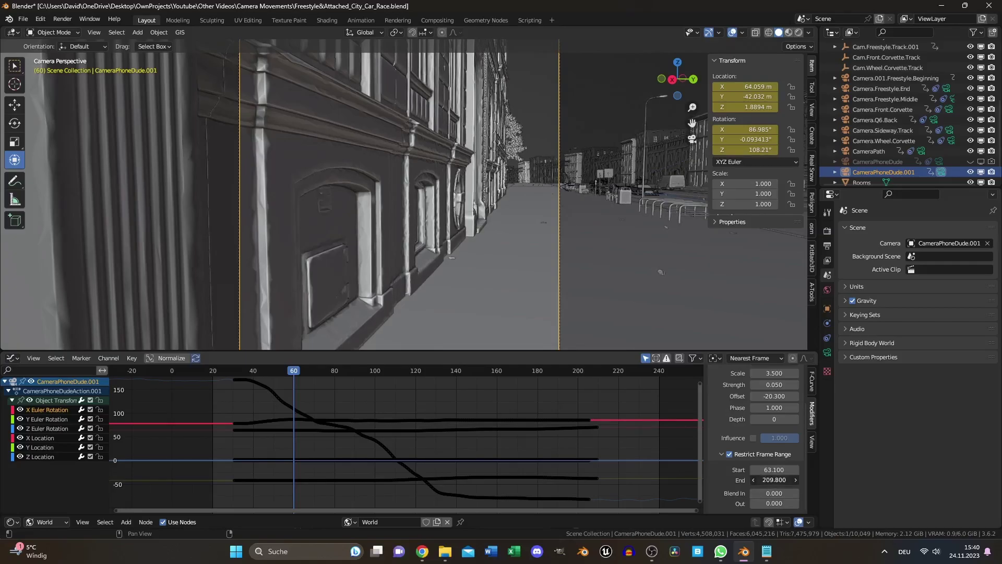
{"action": "left_click", "coordinate": [512, 370]}
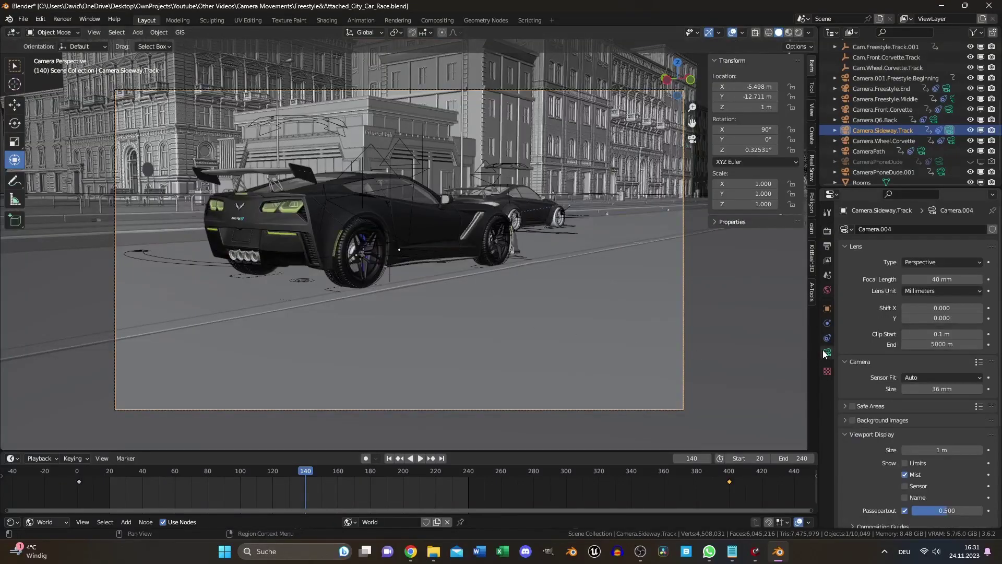
Enable depth of field focused on ZR1.Body at F-Stop 0.5, and turn on render motion blur
{"action": "scroll", "coordinate": [844, 394], "scroll_direction": "down", "scroll_amount": 6}
{"action": "left_click", "coordinate": [851, 397]}
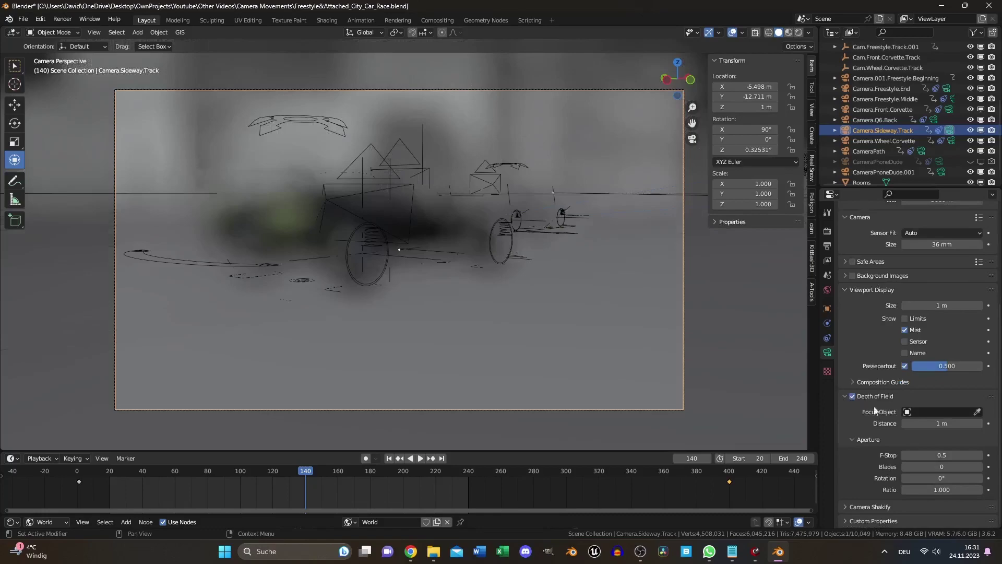
{"action": "left_click", "coordinate": [432, 221]}
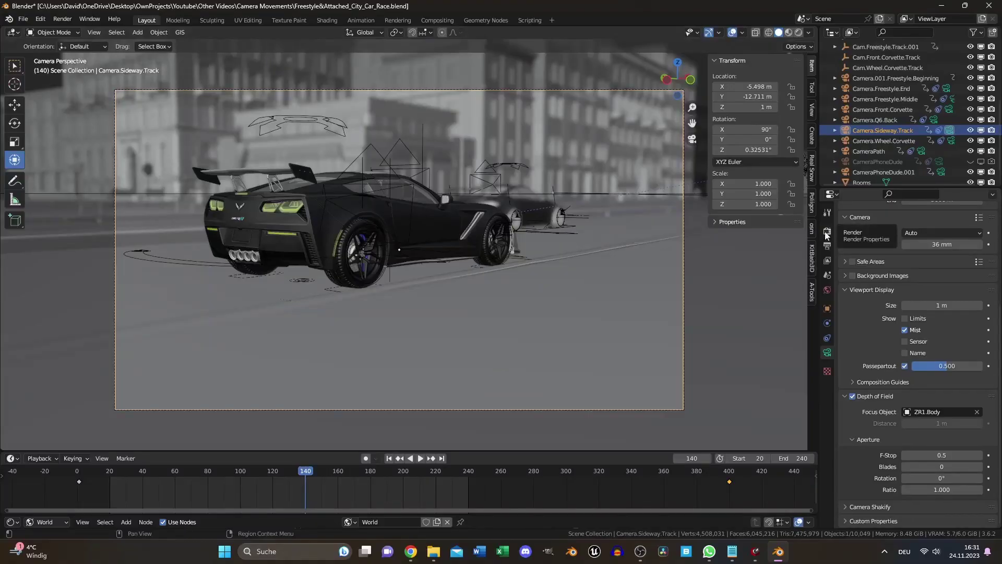
{"action": "scroll", "coordinate": [865, 388], "scroll_direction": "down", "scroll_amount": 5}
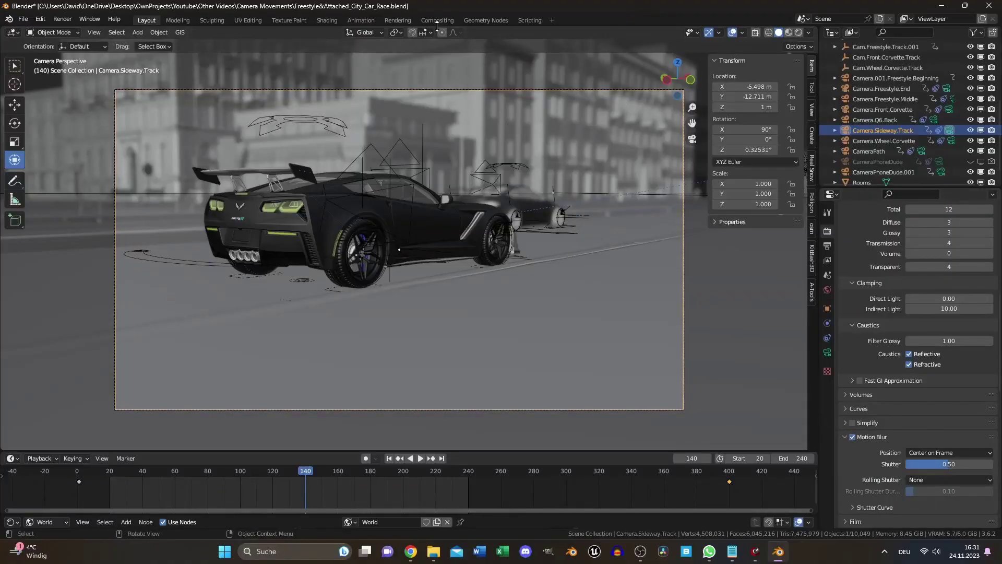
In the Compositing workspace, enable Use Nodes and connect Render Layers to a new Viewer node
{"action": "left_click", "coordinate": [437, 22]}
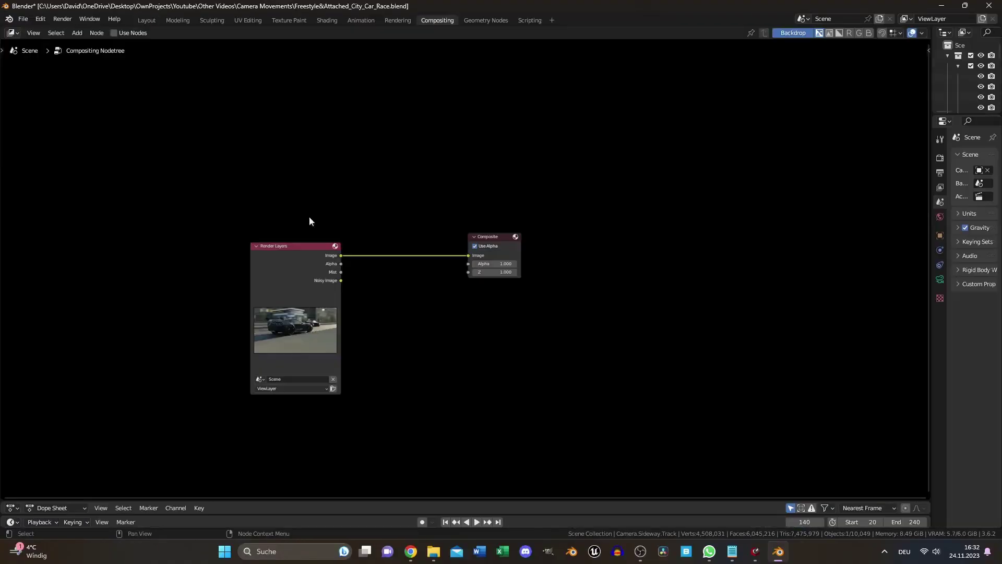
{"action": "left_click", "coordinate": [113, 33]}
{"action": "key", "text": "shift+a"}
{"action": "type", "text": "vi"}
{"action": "key", "text": "Return"}
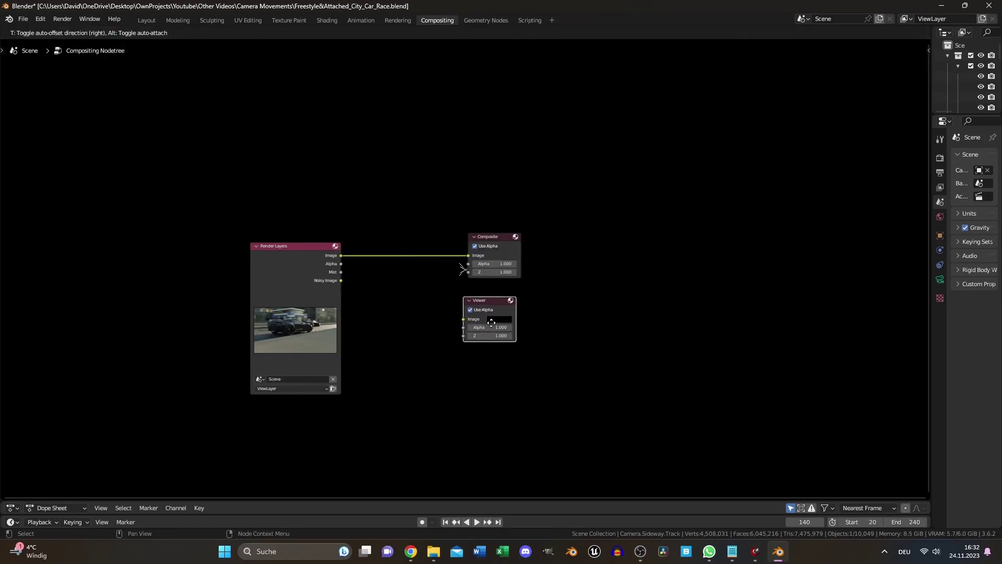
{"action": "left_click", "coordinate": [491, 322]}
{"action": "left_click_drag", "start_coordinate": [340, 256], "coordinate": [462, 318]}
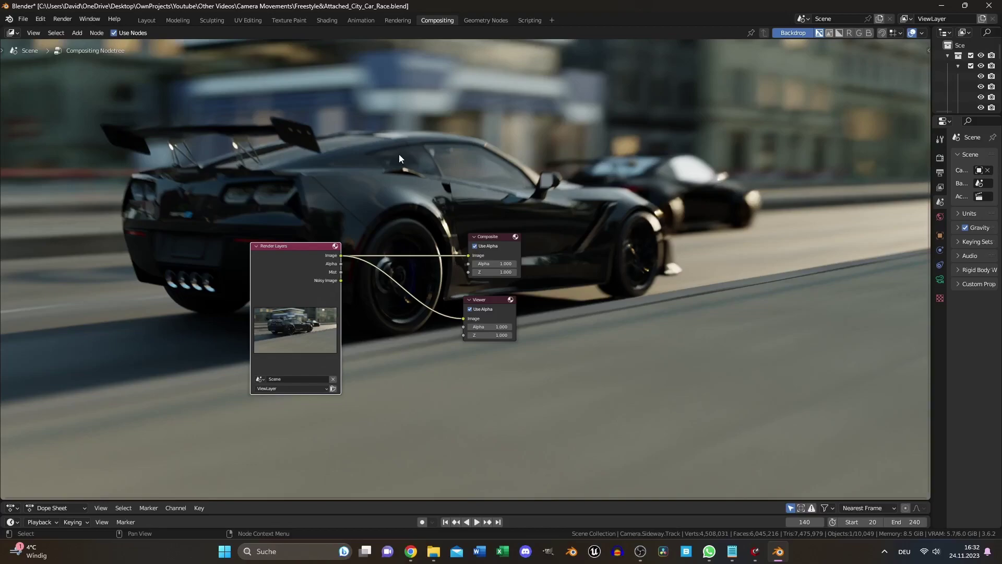
Insert a Lens Distortion node between Render Layers and the Viewer with distortion 0.025
{"action": "key", "text": "shift+a"}
{"action": "type", "text": "lens"}
{"action": "key", "text": "Return"}
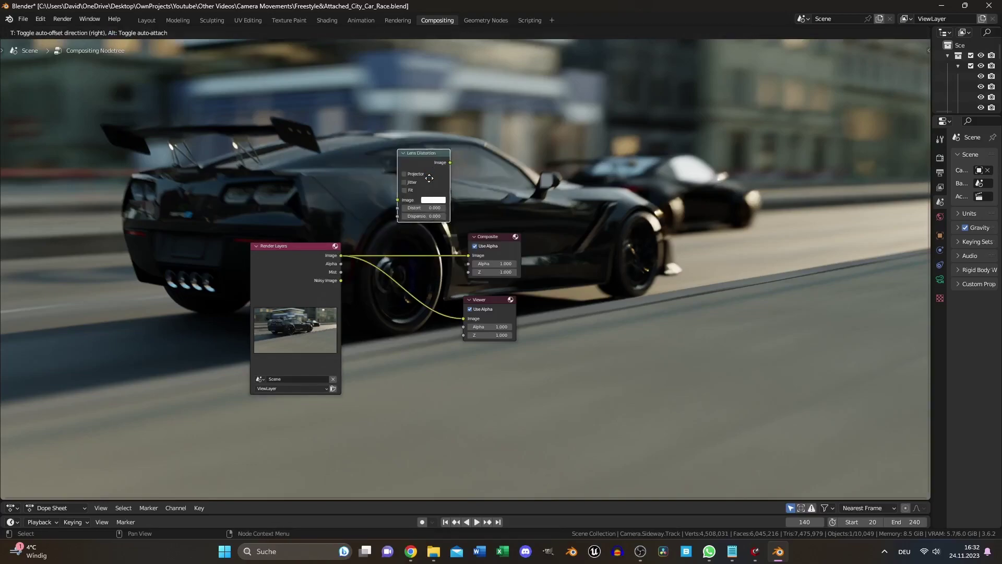
{"action": "left_click", "coordinate": [413, 302]}
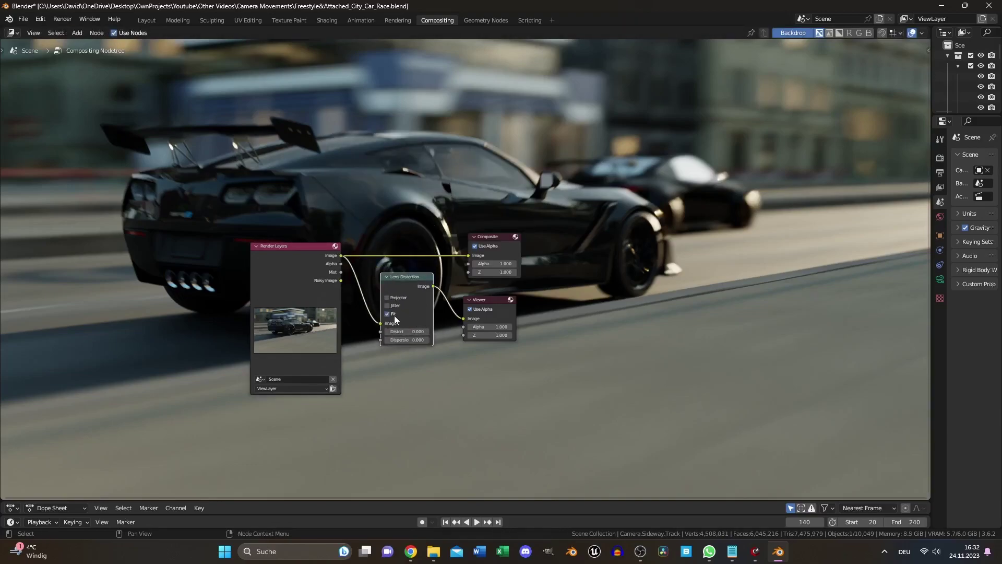
{"action": "key", "text": "Return"}
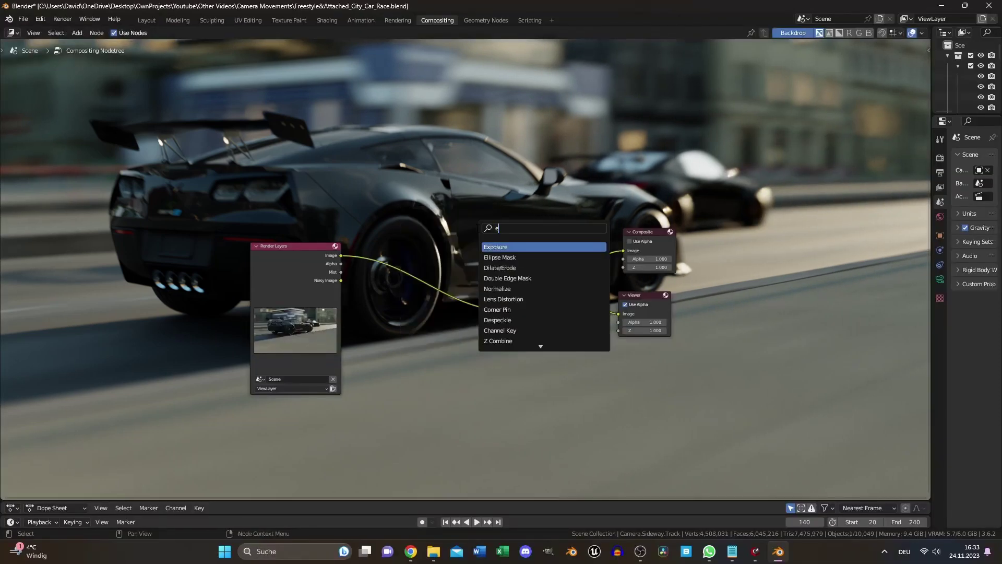
Add Ellipse Mask, Blur and Mix (Multiply) nodes to build a blurred vignette over the render
{"action": "left_click", "coordinate": [517, 241]}
{"action": "left_click", "coordinate": [410, 271]}
{"action": "key", "text": "shift+a"}
{"action": "type", "text": "blu"}
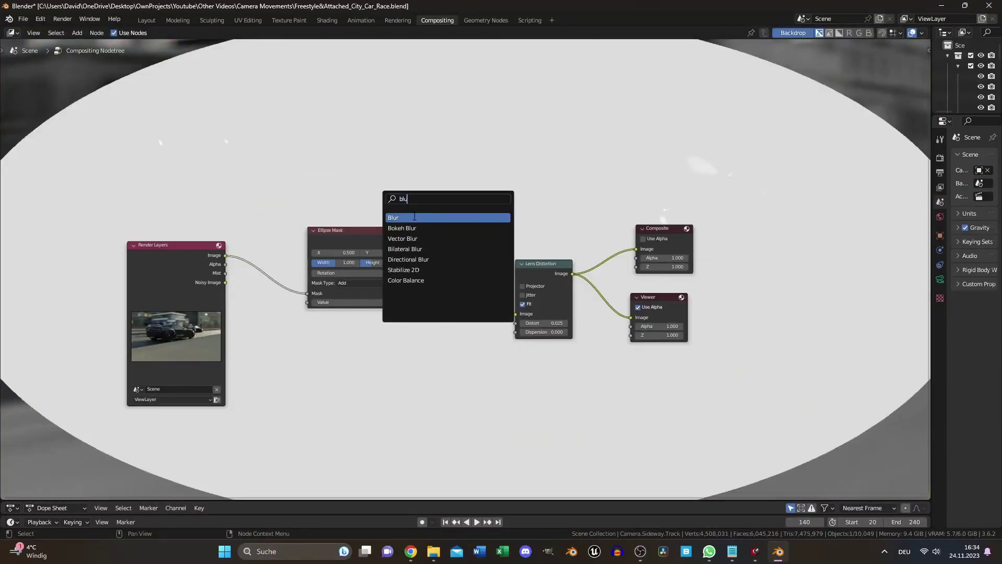
{"action": "left_click", "coordinate": [414, 216]}
{"action": "left_click", "coordinate": [474, 263]}
{"action": "key", "text": "shift+a"}
{"action": "type", "text": "mix"}
{"action": "key", "text": "Return"}
{"action": "left_click", "coordinate": [564, 261]}
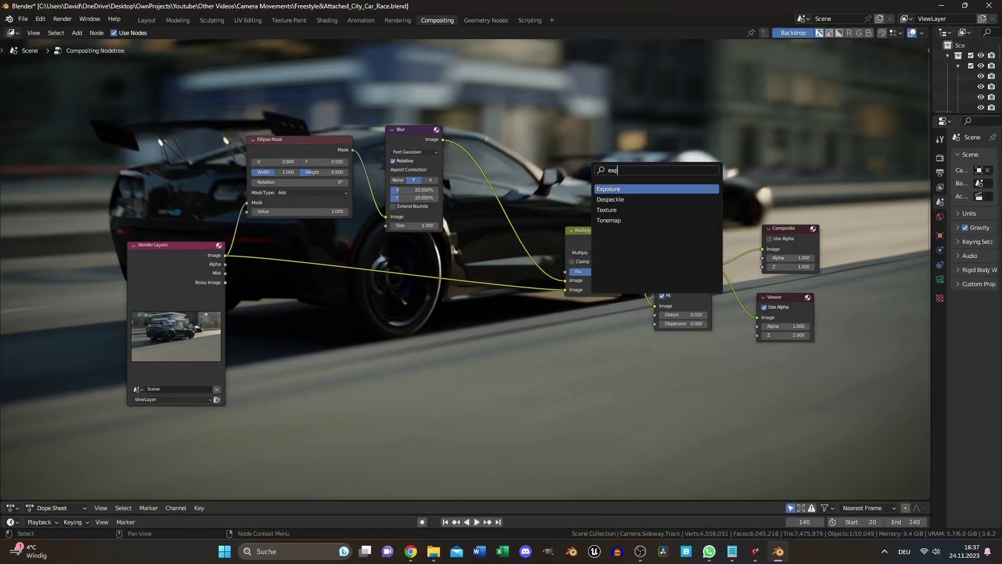
Insert an Exposure node before the outputs and raise exposure to 0.5
{"action": "type", "text": "o"}
{"action": "key", "text": "Return"}
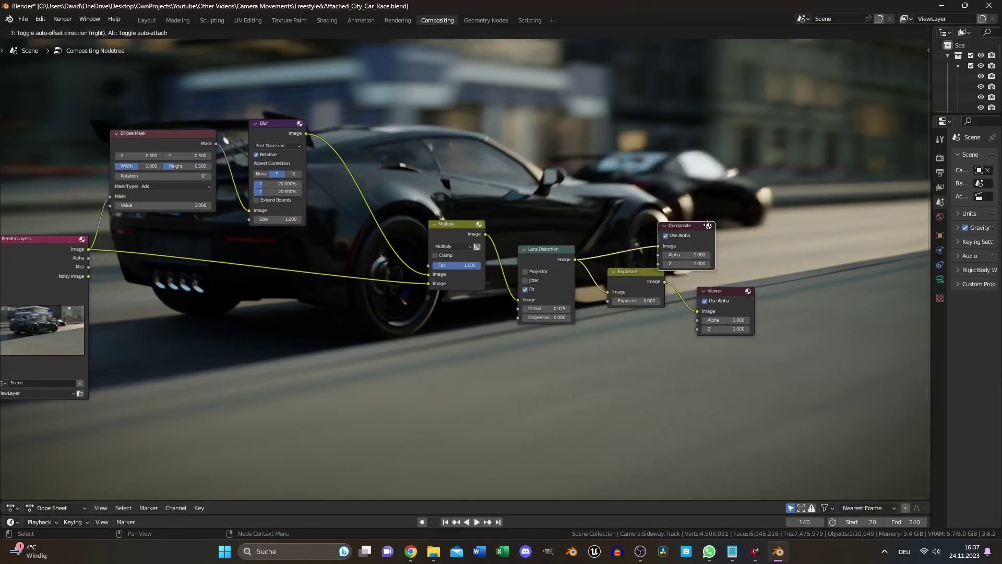
{"action": "left_click", "coordinate": [708, 225]}
{"action": "left_click_drag", "start_coordinate": [620, 301], "coordinate": [626, 301]}
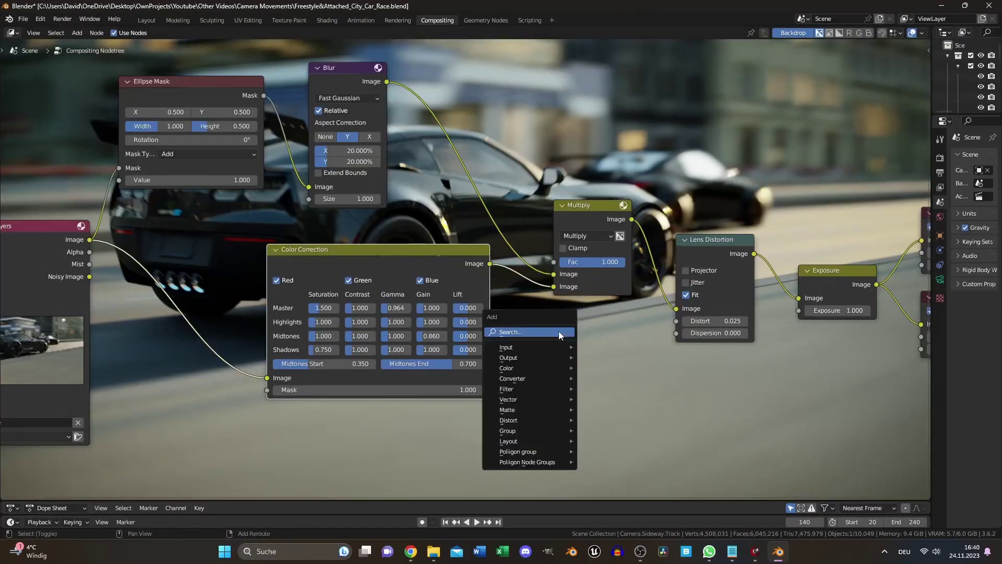
Add a Color Balance node to the compositing node tree
{"action": "key", "text": "Return"}
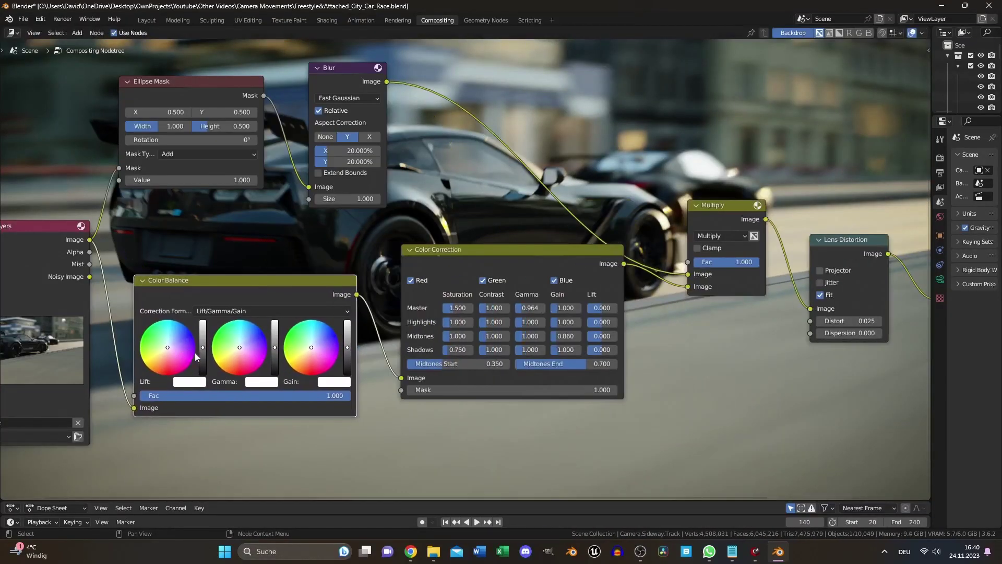